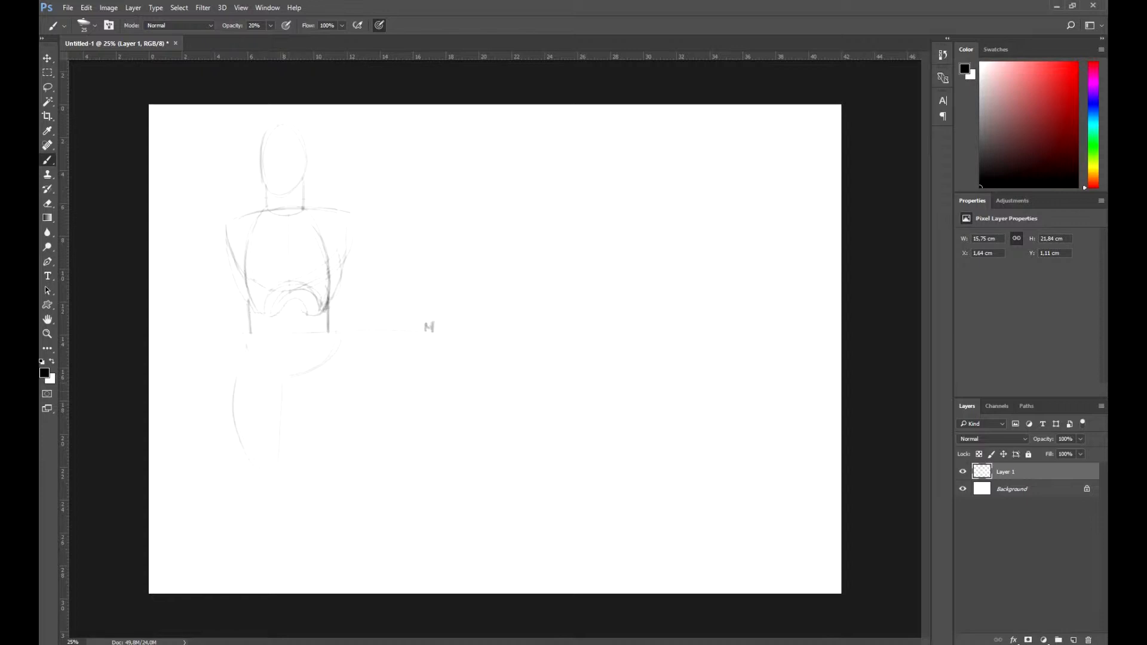
Sketch the second thigh and scale the whole figure sketch down slightly.
{"action": "mouse_move", "coordinate": [297, 375]}
{"action": "left_mouse_down"}
{"action": "mouse_move", "coordinate": [303, 436]}
{"action": "mouse_move", "coordinate": [329, 458]}
{"action": "left_mouse_up"}
{"action": "mouse_move", "coordinate": [342, 377]}
{"action": "left_mouse_down"}
{"action": "mouse_move", "coordinate": [343, 429]}
{"action": "mouse_move", "coordinate": [325, 470]}
{"action": "left_mouse_up"}
{"action": "key", "text": "ctrl+t"}
{"action": "left_click_drag", "start_coordinate": [436, 123], "coordinate": [381, 198]}
{"action": "mouse_move", "coordinate": [297, 307]}
{"action": "left_mouse_down"}
{"action": "mouse_move", "coordinate": [321, 245]}
{"action": "mouse_move", "coordinate": [316, 271]}
{"action": "left_mouse_up"}
{"action": "left_click_drag", "start_coordinate": [399, 164], "coordinate": [413, 143]}
{"action": "left_click_drag", "start_coordinate": [360, 209], "coordinate": [358, 217]}
{"action": "key", "text": "Return"}
Erase the old M mark and redraw the waist and thighs, with a new horizontal midpoint line at the crotch labelled M.
{"action": "key", "text": "e"}
{"action": "left_click_drag", "start_coordinate": [410, 319], "coordinate": [407, 322]}
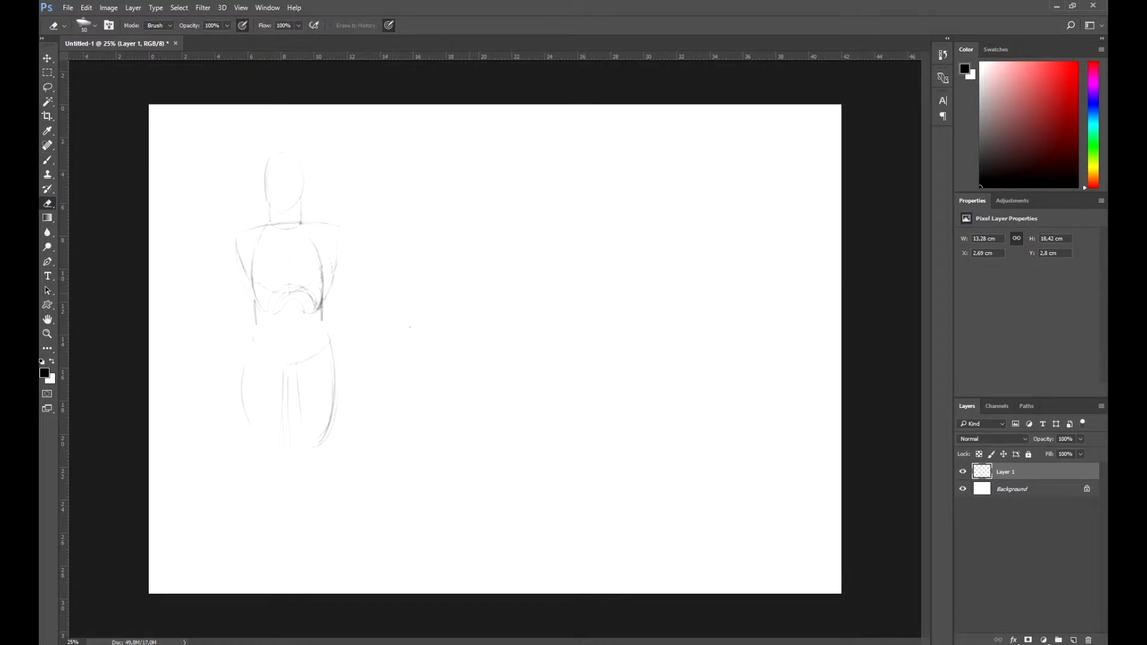
{"action": "key", "text": "b"}
{"action": "left_click_drag", "start_coordinate": [257, 303], "coordinate": [258, 344]}
{"action": "left_click_drag", "start_coordinate": [320, 292], "coordinate": [320, 353]}
{"action": "left_click_drag", "start_coordinate": [242, 396], "coordinate": [257, 441]}
{"action": "left_click_drag", "start_coordinate": [287, 398], "coordinate": [305, 444]}
{"action": "left_click_drag", "start_coordinate": [307, 354], "coordinate": [406, 342]}
{"action": "left_click_drag", "start_coordinate": [407, 344], "coordinate": [413, 356]}
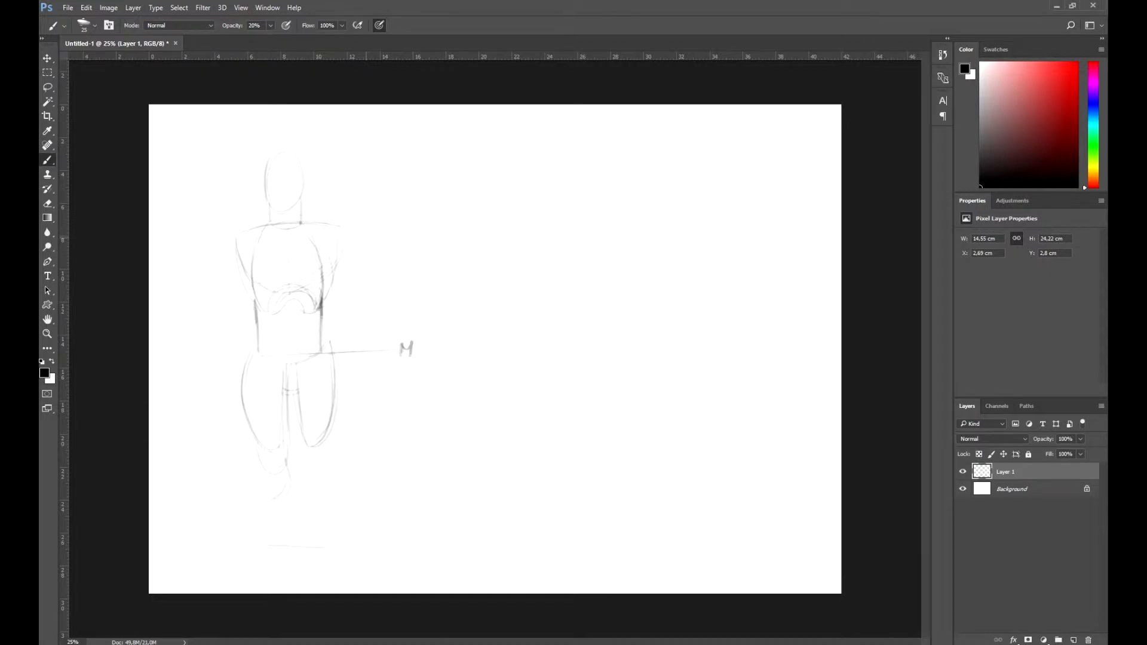
Sketch oval knees, tapering lower legs and outward-turned feet for the front-view figure.
{"action": "left_click_drag", "start_coordinate": [255, 428], "coordinate": [259, 450]}
{"action": "mouse_move", "coordinate": [284, 423]}
{"action": "left_mouse_down"}
{"action": "mouse_move", "coordinate": [285, 507]}
{"action": "mouse_move", "coordinate": [248, 543]}
{"action": "left_mouse_up"}
{"action": "mouse_move", "coordinate": [246, 548]}
{"action": "left_mouse_down"}
{"action": "mouse_move", "coordinate": [275, 545]}
{"action": "mouse_move", "coordinate": [266, 552]}
{"action": "left_mouse_up"}
{"action": "left_click_drag", "start_coordinate": [320, 425], "coordinate": [308, 448]}
{"action": "left_click_drag", "start_coordinate": [326, 426], "coordinate": [316, 492]}
{"action": "mouse_move", "coordinate": [333, 455]}
{"action": "left_mouse_down"}
{"action": "mouse_move", "coordinate": [337, 499]}
{"action": "mouse_move", "coordinate": [360, 535]}
{"action": "left_mouse_up"}
{"action": "left_click_drag", "start_coordinate": [330, 528], "coordinate": [340, 541]}
{"action": "left_click_drag", "start_coordinate": [361, 537], "coordinate": [341, 546]}
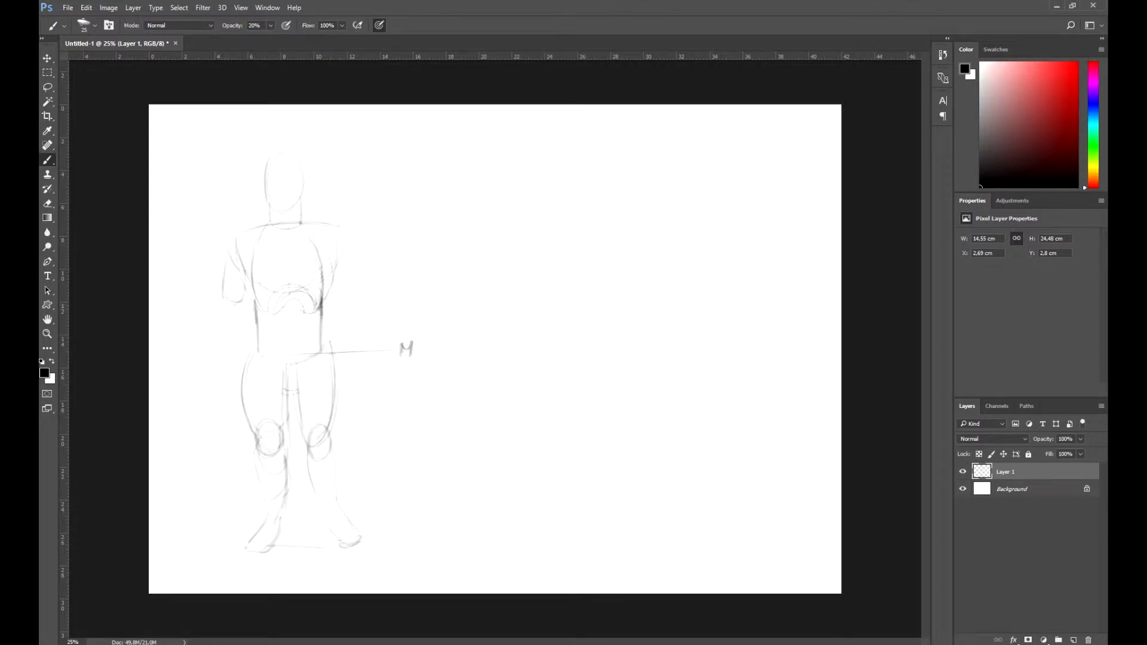
Sketch the front-view figure's forearms and blocky hands, hanging slightly away from the body.
{"action": "left_click_drag", "start_coordinate": [216, 309], "coordinate": [215, 363]}
{"action": "left_click_drag", "start_coordinate": [243, 314], "coordinate": [209, 405]}
{"action": "left_click_drag", "start_coordinate": [340, 293], "coordinate": [371, 343]}
{"action": "left_click_drag", "start_coordinate": [382, 367], "coordinate": [391, 380]}
Sketch the V-shaped lower abdomen tapering to the crotch and the shoulder slopes running down from the neck.
{"action": "left_click_drag", "start_coordinate": [321, 322], "coordinate": [302, 362]}
{"action": "left_click_drag", "start_coordinate": [260, 330], "coordinate": [285, 371]}
{"action": "left_click_drag", "start_coordinate": [318, 326], "coordinate": [296, 366]}
{"action": "left_click_drag", "start_coordinate": [263, 224], "coordinate": [229, 244]}
{"action": "right_click", "coordinate": [287, 221]}
{"action": "left_click_drag", "start_coordinate": [307, 218], "coordinate": [350, 249]}
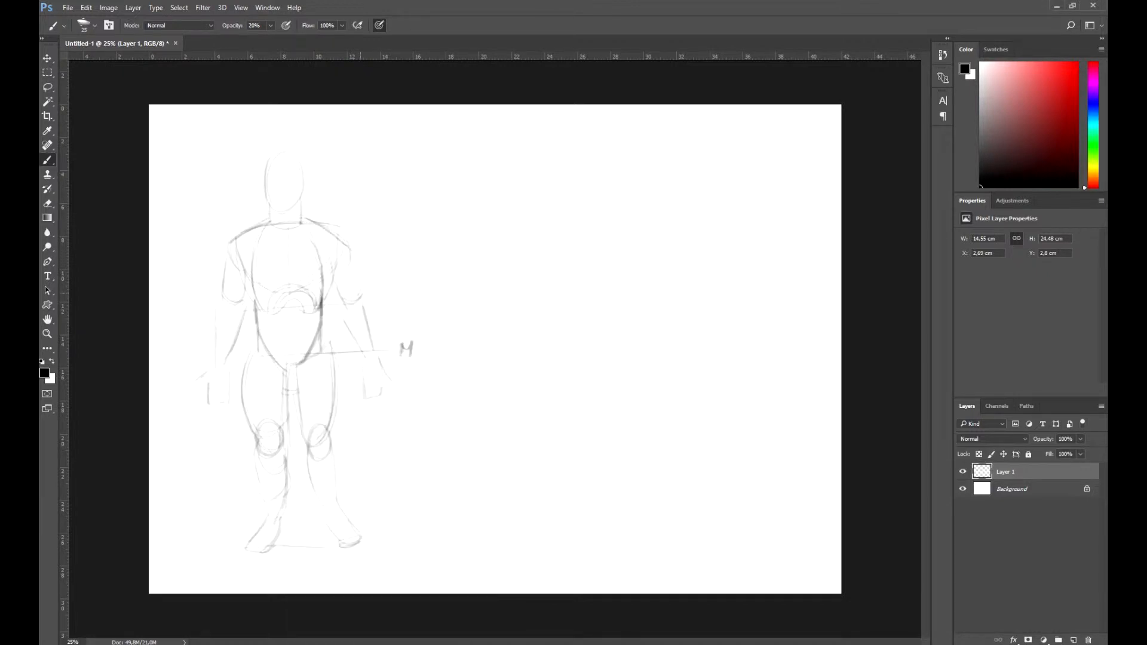
Define the front-view head's sides and jaw, with a vertical centre line down the face.
{"action": "mouse_move", "coordinate": [269, 221]}
{"action": "left_mouse_down"}
{"action": "mouse_move", "coordinate": [260, 168]}
{"action": "mouse_move", "coordinate": [283, 213]}
{"action": "left_mouse_up"}
{"action": "left_click_drag", "start_coordinate": [295, 158], "coordinate": [301, 204]}
{"action": "left_click_drag", "start_coordinate": [284, 154], "coordinate": [286, 214]}
{"action": "mouse_move", "coordinate": [300, 161]}
{"action": "left_mouse_down"}
{"action": "mouse_move", "coordinate": [304, 204]}
{"action": "mouse_move", "coordinate": [270, 228]}
{"action": "left_mouse_up"}
Darken the neck, pectorals and left-hand forearm contours with a size 20 brush at 40% opacity.
{"action": "key", "text": "["}
{"action": "mouse_move", "coordinate": [267, 206]}
{"action": "left_mouse_down"}
{"action": "mouse_move", "coordinate": [270, 228]}
{"action": "mouse_move", "coordinate": [238, 237]}
{"action": "mouse_move", "coordinate": [219, 285]}
{"action": "mouse_move", "coordinate": [244, 302]}
{"action": "left_mouse_up"}
{"action": "left_click_drag", "start_coordinate": [239, 261], "coordinate": [261, 284]}
{"action": "left_click_drag", "start_coordinate": [336, 255], "coordinate": [314, 281]}
{"action": "mouse_move", "coordinate": [245, 296]}
{"action": "left_mouse_down"}
{"action": "mouse_move", "coordinate": [211, 345]}
{"action": "mouse_move", "coordinate": [240, 328]}
{"action": "mouse_move", "coordinate": [235, 337]}
{"action": "left_mouse_up"}
{"action": "left_click_drag", "start_coordinate": [216, 344], "coordinate": [212, 367]}
{"action": "left_click_drag", "start_coordinate": [240, 330], "coordinate": [228, 361]}
{"action": "mouse_move", "coordinate": [244, 308]}
{"action": "left_mouse_down"}
{"action": "mouse_move", "coordinate": [226, 362]}
{"action": "mouse_move", "coordinate": [239, 329]}
{"action": "left_mouse_up"}
Darken the contours of the rounded shoulders, the armpits and the right-hand arm down to the wrist.
{"action": "left_click_drag", "start_coordinate": [248, 275], "coordinate": [246, 302]}
{"action": "mouse_move", "coordinate": [334, 283]}
{"action": "left_mouse_down"}
{"action": "mouse_move", "coordinate": [324, 295]}
{"action": "mouse_move", "coordinate": [344, 301]}
{"action": "left_mouse_up"}
{"action": "left_click_drag", "start_coordinate": [303, 216], "coordinate": [352, 256]}
{"action": "left_click_drag", "start_coordinate": [234, 237], "coordinate": [223, 263]}
{"action": "mouse_move", "coordinate": [352, 259]}
{"action": "left_mouse_down"}
{"action": "mouse_move", "coordinate": [361, 296]}
{"action": "mouse_move", "coordinate": [345, 326]}
{"action": "mouse_move", "coordinate": [368, 358]}
{"action": "left_mouse_up"}
{"action": "left_click_drag", "start_coordinate": [361, 297], "coordinate": [377, 356]}
Outline the neck slopes, collarbones, chest centre line and both sides of the waist.
{"action": "mouse_move", "coordinate": [269, 216]}
{"action": "left_mouse_down"}
{"action": "mouse_move", "coordinate": [244, 234]}
{"action": "mouse_move", "coordinate": [327, 227]}
{"action": "mouse_move", "coordinate": [247, 233]}
{"action": "left_mouse_up"}
{"action": "mouse_move", "coordinate": [301, 232]}
{"action": "left_mouse_down"}
{"action": "mouse_move", "coordinate": [335, 227]}
{"action": "mouse_move", "coordinate": [324, 227]}
{"action": "left_mouse_up"}
{"action": "left_click_drag", "start_coordinate": [283, 236], "coordinate": [279, 286]}
{"action": "mouse_move", "coordinate": [294, 280]}
{"action": "left_mouse_down"}
{"action": "mouse_move", "coordinate": [334, 267]}
{"action": "mouse_move", "coordinate": [321, 328]}
{"action": "left_mouse_up"}
{"action": "left_click_drag", "start_coordinate": [251, 302], "coordinate": [262, 341]}
Darken the V-shaped lower abdomen lines and add the navel.
{"action": "key", "text": "e"}
{"action": "key", "text": "b"}
{"action": "mouse_move", "coordinate": [323, 315]}
{"action": "left_mouse_down"}
{"action": "mouse_move", "coordinate": [322, 329]}
{"action": "mouse_move", "coordinate": [277, 356]}
{"action": "mouse_move", "coordinate": [284, 365]}
{"action": "left_mouse_up"}
{"action": "left_click_drag", "start_coordinate": [321, 330], "coordinate": [305, 362]}
{"action": "left_click_drag", "start_coordinate": [291, 322], "coordinate": [291, 329]}
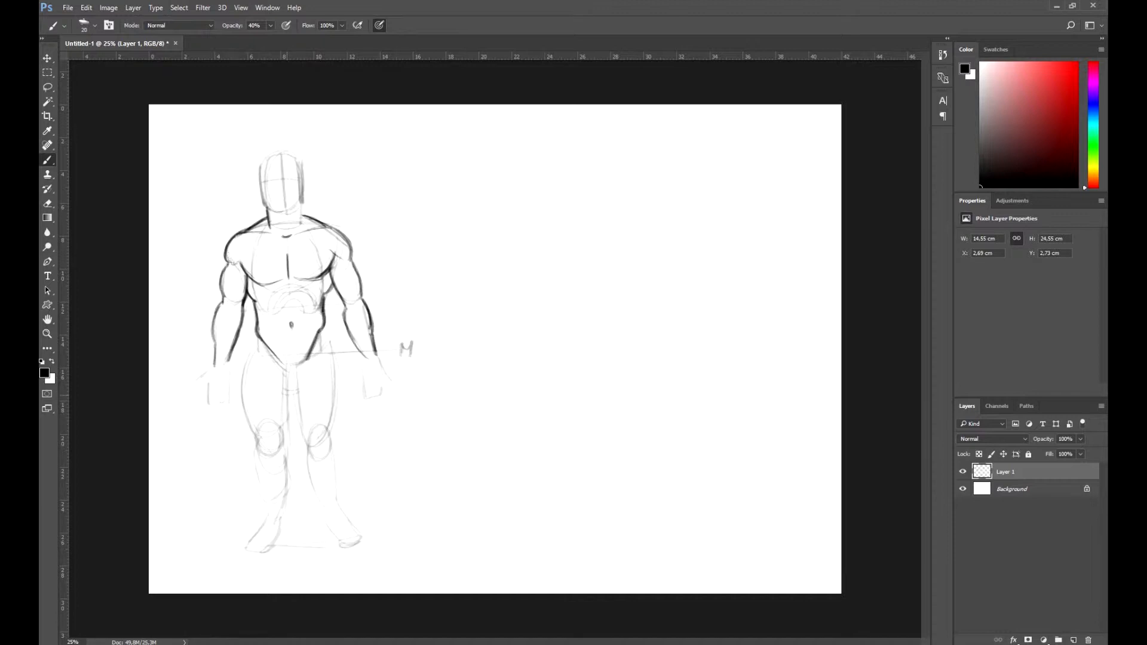
Outline the front-view head with ears and add V-shaped neck muscles.
{"action": "left_click_drag", "start_coordinate": [300, 202], "coordinate": [303, 221]}
{"action": "mouse_move", "coordinate": [261, 178]}
{"action": "left_mouse_down"}
{"action": "mouse_move", "coordinate": [257, 192]}
{"action": "mouse_move", "coordinate": [306, 192]}
{"action": "mouse_move", "coordinate": [259, 203]}
{"action": "mouse_move", "coordinate": [303, 157]}
{"action": "mouse_move", "coordinate": [302, 200]}
{"action": "left_mouse_up"}
{"action": "left_click_drag", "start_coordinate": [303, 173], "coordinate": [287, 233]}
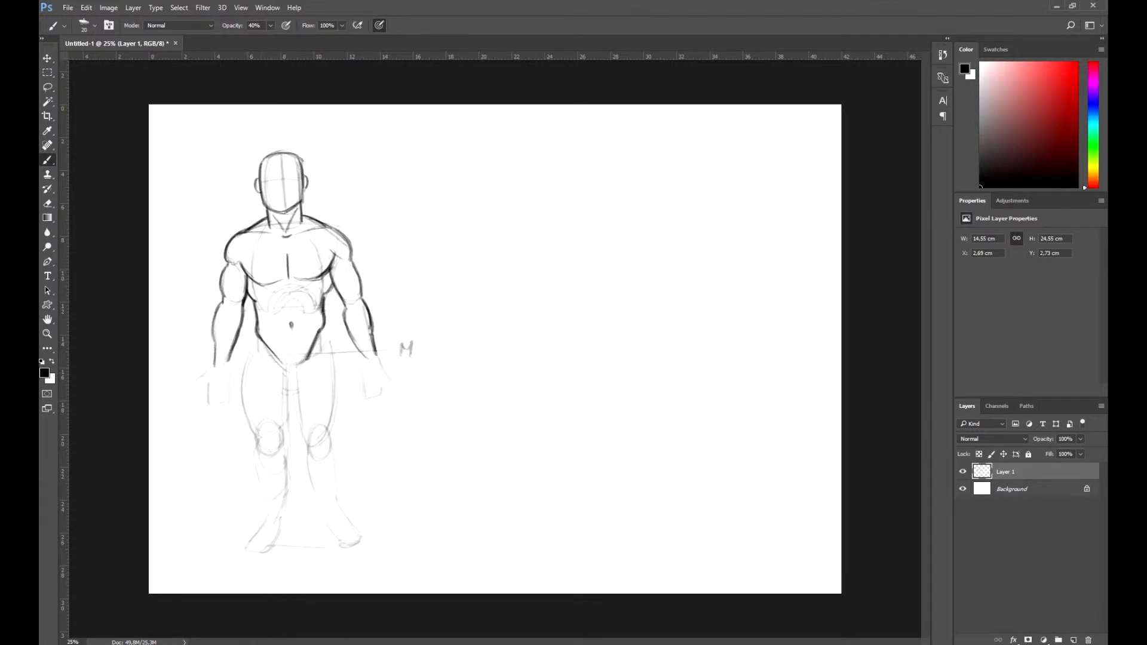
Outline both hands of the front-view figure, drawing the thumbs and separate fingers.
{"action": "mouse_move", "coordinate": [213, 366]}
{"action": "left_mouse_down"}
{"action": "mouse_move", "coordinate": [208, 391]}
{"action": "mouse_move", "coordinate": [231, 384]}
{"action": "mouse_move", "coordinate": [228, 361]}
{"action": "mouse_move", "coordinate": [194, 381]}
{"action": "mouse_move", "coordinate": [212, 418]}
{"action": "left_mouse_up"}
{"action": "mouse_move", "coordinate": [221, 393]}
{"action": "left_mouse_down"}
{"action": "mouse_move", "coordinate": [218, 417]}
{"action": "mouse_move", "coordinate": [229, 402]}
{"action": "mouse_move", "coordinate": [221, 372]}
{"action": "mouse_move", "coordinate": [214, 416]}
{"action": "mouse_move", "coordinate": [221, 406]}
{"action": "left_mouse_up"}
{"action": "left_click_drag", "start_coordinate": [219, 392], "coordinate": [221, 413]}
{"action": "mouse_move", "coordinate": [363, 359]}
{"action": "left_mouse_down"}
{"action": "mouse_move", "coordinate": [366, 384]}
{"action": "mouse_move", "coordinate": [387, 366]}
{"action": "mouse_move", "coordinate": [398, 377]}
{"action": "mouse_move", "coordinate": [388, 396]}
{"action": "left_mouse_up"}
{"action": "mouse_move", "coordinate": [384, 384]}
{"action": "left_mouse_down"}
{"action": "mouse_move", "coordinate": [389, 400]}
{"action": "mouse_move", "coordinate": [367, 397]}
{"action": "left_mouse_up"}
{"action": "left_click_drag", "start_coordinate": [370, 385], "coordinate": [380, 408]}
{"action": "left_click_drag", "start_coordinate": [380, 384], "coordinate": [386, 406]}
Outline the hips and outer thighs, undoing and redrawing the right-hand thigh's contour.
{"action": "mouse_move", "coordinate": [327, 328]}
{"action": "left_mouse_down"}
{"action": "mouse_move", "coordinate": [322, 345]}
{"action": "mouse_move", "coordinate": [257, 350]}
{"action": "mouse_move", "coordinate": [242, 379]}
{"action": "left_mouse_up"}
{"action": "left_click_drag", "start_coordinate": [258, 348], "coordinate": [247, 427]}
{"action": "left_click_drag", "start_coordinate": [245, 370], "coordinate": [256, 436]}
{"action": "left_click_drag", "start_coordinate": [323, 336], "coordinate": [335, 426]}
{"action": "key", "text": "ctrl+z"}
{"action": "key", "text": "ctrl+z"}
{"action": "key", "text": "ctrl+z"}
{"action": "left_click_drag", "start_coordinate": [326, 340], "coordinate": [338, 429]}
Outline the groin and draw a darker midpoint arrow from the crotch to the M label.
{"action": "left_click_drag", "start_coordinate": [284, 383], "coordinate": [297, 389]}
{"action": "left_click_drag", "start_coordinate": [277, 360], "coordinate": [299, 387]}
{"action": "left_click_drag", "start_coordinate": [301, 368], "coordinate": [297, 390]}
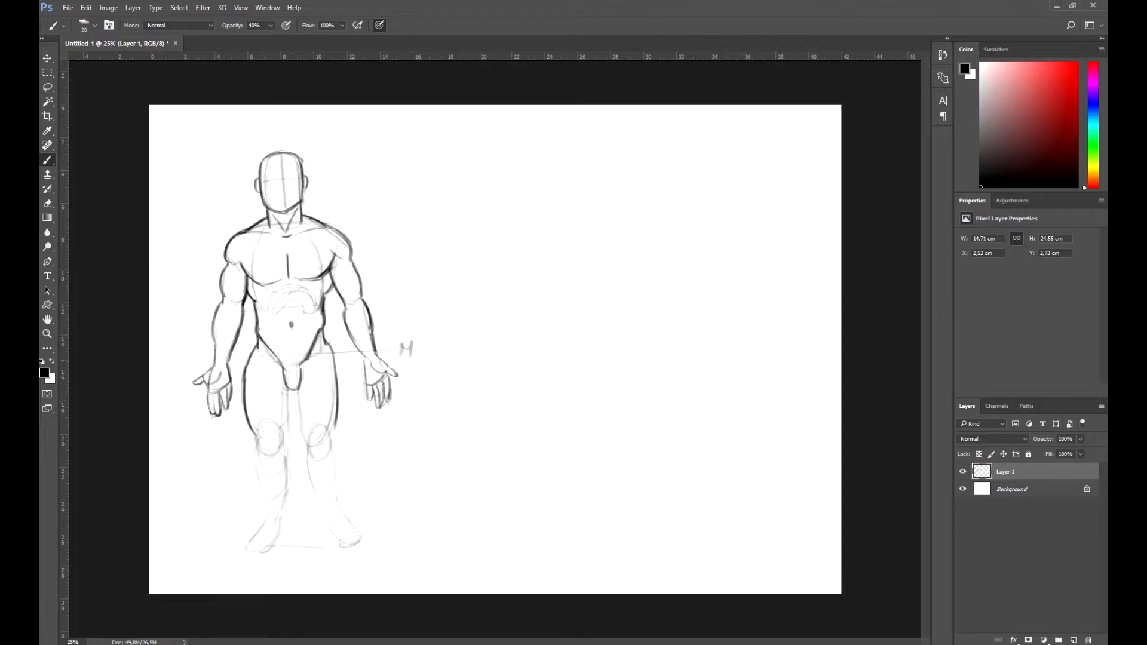
{"action": "mouse_move", "coordinate": [291, 362]}
{"action": "left_mouse_down"}
{"action": "mouse_move", "coordinate": [397, 356]}
{"action": "mouse_move", "coordinate": [385, 361]}
{"action": "mouse_move", "coordinate": [409, 346]}
{"action": "mouse_move", "coordinate": [411, 357]}
{"action": "left_mouse_up"}
Outline the inner thighs, the kneecaps and the inner calf of the left-hand leg.
{"action": "mouse_move", "coordinate": [287, 390]}
{"action": "left_mouse_down"}
{"action": "mouse_move", "coordinate": [284, 436]}
{"action": "mouse_move", "coordinate": [288, 417]}
{"action": "left_mouse_up"}
{"action": "mouse_move", "coordinate": [298, 391]}
{"action": "left_mouse_down"}
{"action": "mouse_move", "coordinate": [310, 435]}
{"action": "mouse_move", "coordinate": [256, 451]}
{"action": "left_mouse_up"}
{"action": "mouse_move", "coordinate": [284, 432]}
{"action": "left_mouse_down"}
{"action": "mouse_move", "coordinate": [281, 455]}
{"action": "mouse_move", "coordinate": [333, 449]}
{"action": "mouse_move", "coordinate": [280, 437]}
{"action": "mouse_move", "coordinate": [275, 458]}
{"action": "mouse_move", "coordinate": [326, 429]}
{"action": "mouse_move", "coordinate": [329, 444]}
{"action": "mouse_move", "coordinate": [289, 488]}
{"action": "mouse_move", "coordinate": [282, 517]}
{"action": "left_mouse_up"}
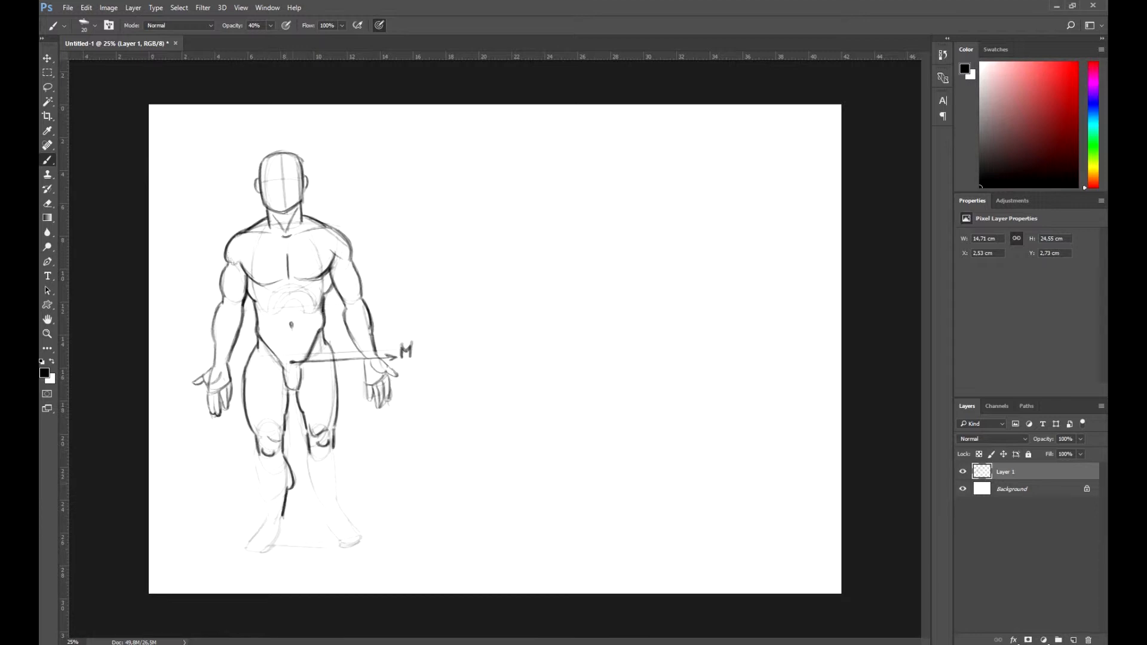
Outline the left-hand lower leg and foot, cleaning up the ankle with the Eraser.
{"action": "left_click_drag", "start_coordinate": [254, 449], "coordinate": [270, 519]}
{"action": "mouse_move", "coordinate": [293, 472]}
{"action": "left_mouse_down"}
{"action": "mouse_move", "coordinate": [284, 512]}
{"action": "mouse_move", "coordinate": [256, 540]}
{"action": "mouse_move", "coordinate": [268, 533]}
{"action": "left_mouse_up"}
{"action": "key", "text": "e"}
{"action": "mouse_move", "coordinate": [270, 515]}
{"action": "left_mouse_down"}
{"action": "mouse_move", "coordinate": [257, 537]}
{"action": "mouse_move", "coordinate": [270, 530]}
{"action": "left_mouse_up"}
{"action": "key", "text": "b"}
{"action": "mouse_move", "coordinate": [285, 507]}
{"action": "left_mouse_down"}
{"action": "mouse_move", "coordinate": [255, 556]}
{"action": "mouse_move", "coordinate": [277, 567]}
{"action": "mouse_move", "coordinate": [258, 554]}
{"action": "left_mouse_up"}
{"action": "left_click_drag", "start_coordinate": [284, 524], "coordinate": [279, 564]}
Outline the right-hand lower leg and foot, redoing the foot strokes, and finish the toes of both feet.
{"action": "mouse_move", "coordinate": [311, 449]}
{"action": "left_mouse_down"}
{"action": "mouse_move", "coordinate": [314, 492]}
{"action": "mouse_move", "coordinate": [341, 487]}
{"action": "mouse_move", "coordinate": [343, 515]}
{"action": "mouse_move", "coordinate": [328, 519]}
{"action": "left_mouse_up"}
{"action": "left_click_drag", "start_coordinate": [314, 493], "coordinate": [330, 524]}
{"action": "mouse_move", "coordinate": [339, 487]}
{"action": "left_mouse_down"}
{"action": "mouse_move", "coordinate": [345, 554]}
{"action": "mouse_move", "coordinate": [365, 539]}
{"action": "left_mouse_up"}
{"action": "left_click_drag", "start_coordinate": [343, 508], "coordinate": [367, 541]}
{"action": "left_click_drag", "start_coordinate": [346, 517], "coordinate": [365, 540]}
{"action": "key", "text": "ctrl+alt+z"}
{"action": "key", "text": "ctrl+alt+z"}
{"action": "mouse_move", "coordinate": [345, 519]}
{"action": "left_mouse_down"}
{"action": "mouse_move", "coordinate": [365, 540]}
{"action": "mouse_move", "coordinate": [333, 526]}
{"action": "mouse_move", "coordinate": [350, 525]}
{"action": "mouse_move", "coordinate": [282, 531]}
{"action": "mouse_move", "coordinate": [266, 565]}
{"action": "left_mouse_up"}
{"action": "left_click_drag", "start_coordinate": [349, 554], "coordinate": [364, 541]}
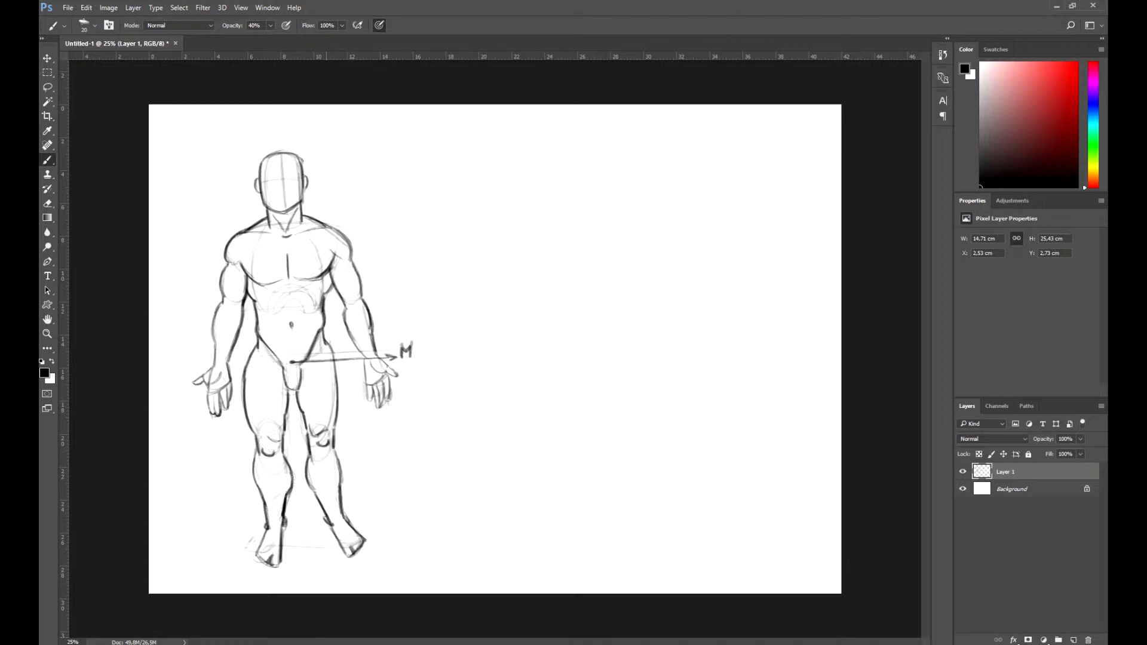
Rotate the whole front-view sketch slightly clockwise so the figure stands straighter.
{"action": "key", "text": "ctrl+t"}
{"action": "left_click_drag", "start_coordinate": [311, 358], "coordinate": [316, 357]}
{"action": "key", "text": "Return"}
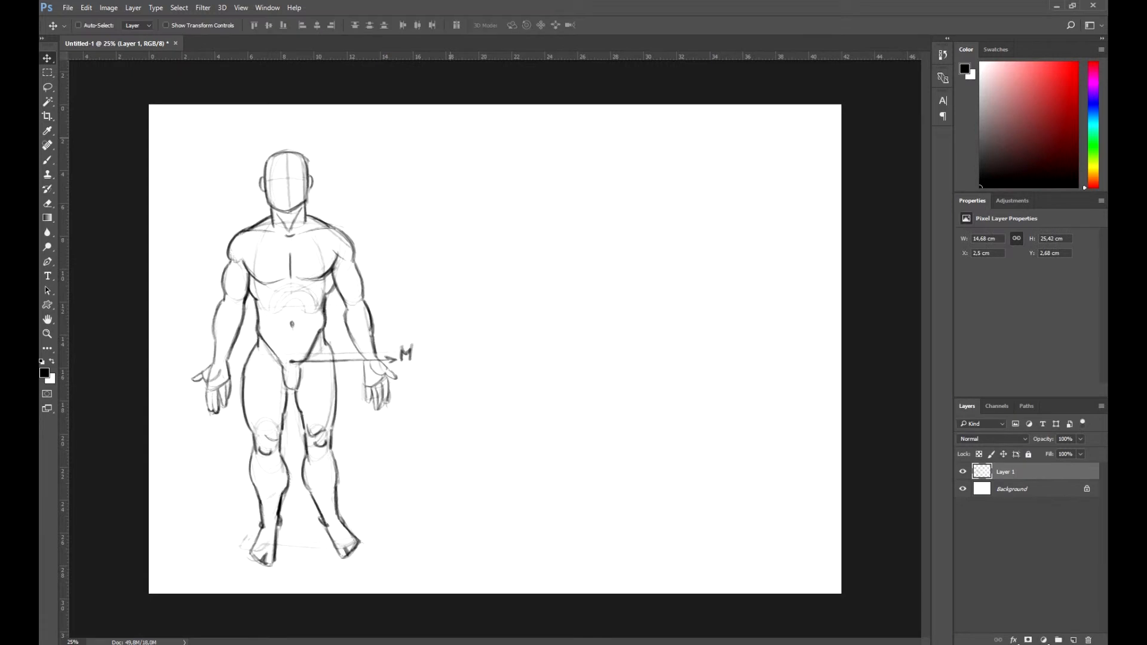
Refine the left-hand hand, the abdomen and the ankle of the front view, and save the document.
{"action": "key", "text": "b"}
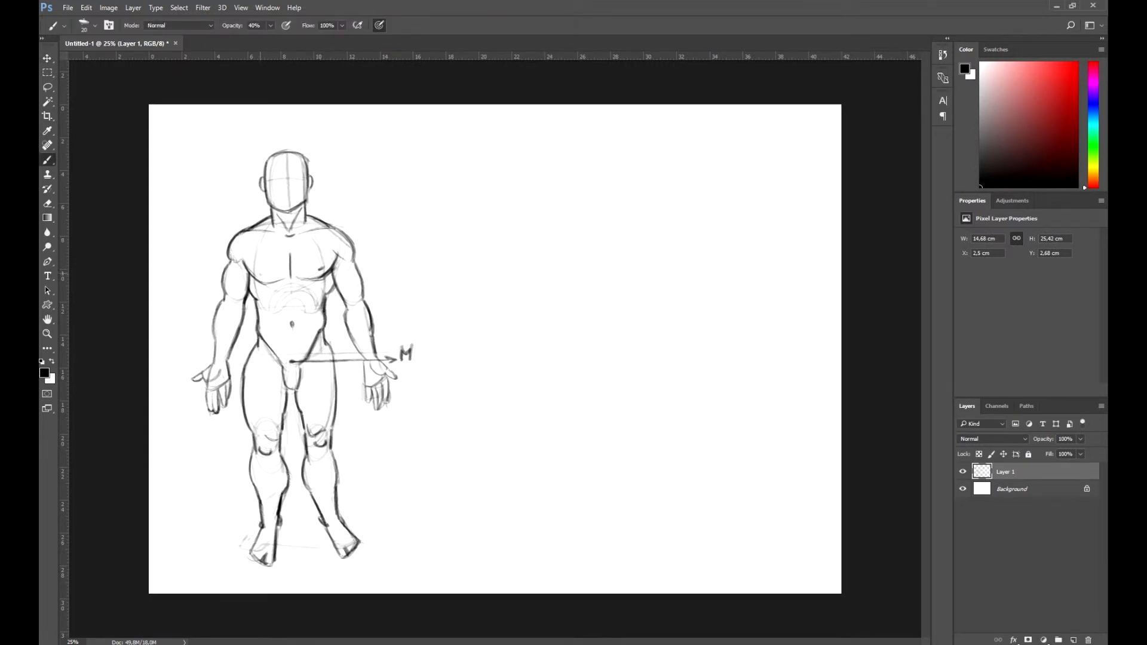
{"action": "mouse_move", "coordinate": [213, 365]}
{"action": "left_mouse_down"}
{"action": "mouse_move", "coordinate": [192, 378]}
{"action": "mouse_move", "coordinate": [207, 378]}
{"action": "left_mouse_up"}
{"action": "left_click_drag", "start_coordinate": [205, 382], "coordinate": [208, 411]}
{"action": "left_click_drag", "start_coordinate": [273, 305], "coordinate": [283, 343]}
{"action": "key", "text": "e"}
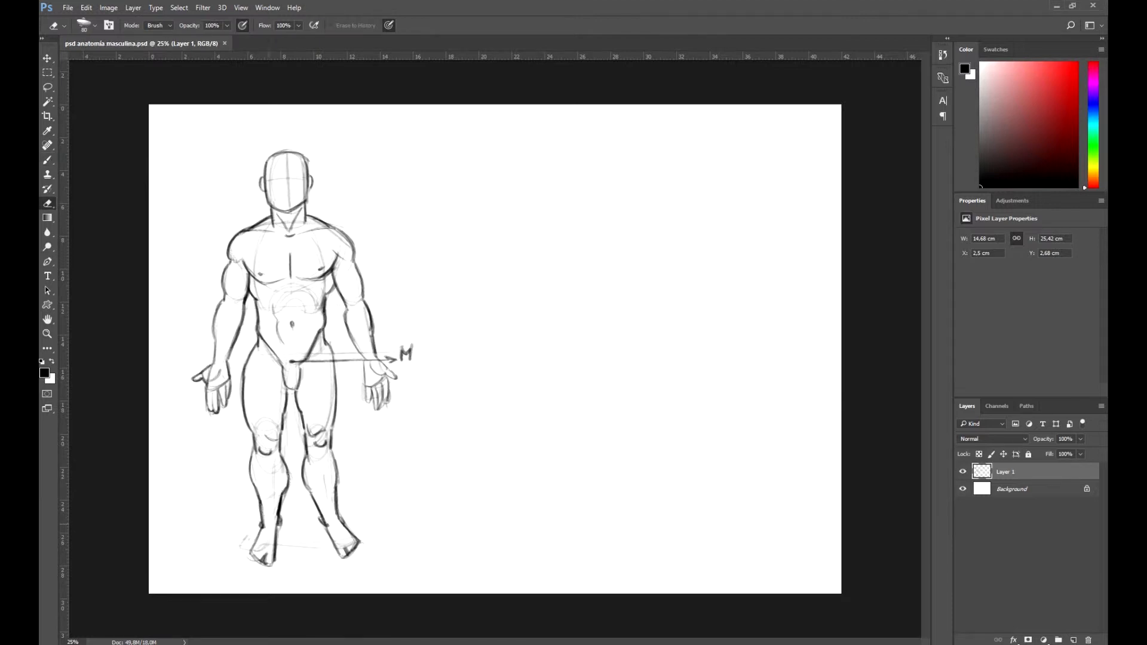
{"action": "left_click_drag", "start_coordinate": [323, 519], "coordinate": [328, 525]}
{"action": "key", "text": "ctrl+s"}
Add a new layer above the figure sketch and rename the sketch layer as front.
{"action": "left_click", "coordinate": [1073, 639]}
{"action": "double_click", "coordinate": [1005, 488]}
{"action": "type", "text": "front"}
{"action": "key", "text": "Return"}
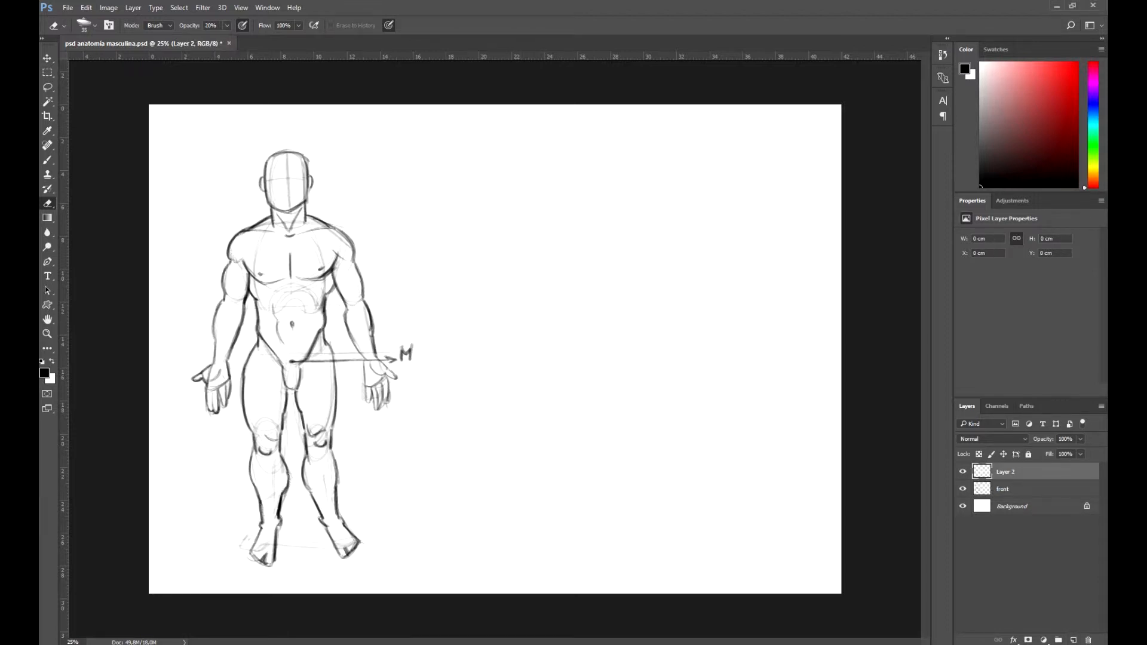
Lightly sketch a back-view figure's head, neck, shoulders and tapering upper torso beside the front view, using 20% brush opacity.
{"action": "key", "text": "b"}
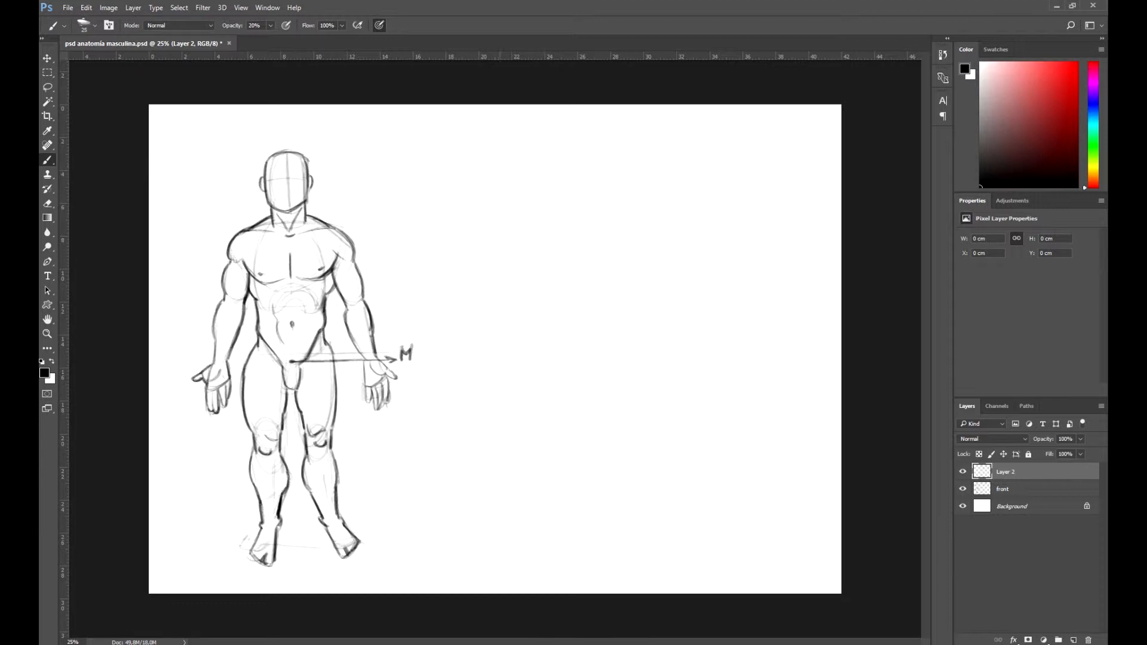
{"action": "mouse_move", "coordinate": [508, 179]}
{"action": "left_mouse_down"}
{"action": "mouse_move", "coordinate": [538, 186]}
{"action": "mouse_move", "coordinate": [542, 206]}
{"action": "mouse_move", "coordinate": [570, 219]}
{"action": "left_mouse_up"}
{"action": "left_click_drag", "start_coordinate": [478, 244], "coordinate": [492, 288]}
{"action": "left_click_drag", "start_coordinate": [575, 223], "coordinate": [562, 279]}
{"action": "left_click_drag", "start_coordinate": [506, 163], "coordinate": [507, 211]}
{"action": "left_click_drag", "start_coordinate": [491, 285], "coordinate": [495, 331]}
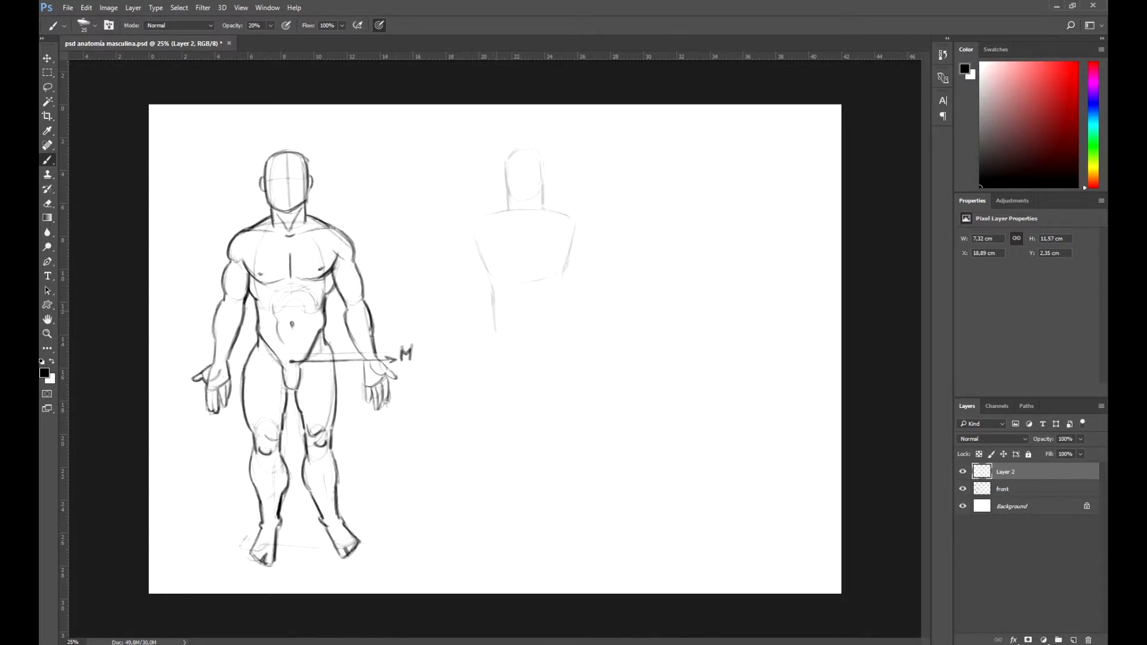
Reinforce the back view's torso sides and sketch the waist and the boxy pelvis.
{"action": "left_click_drag", "start_coordinate": [475, 247], "coordinate": [491, 287]}
{"action": "left_click_drag", "start_coordinate": [575, 230], "coordinate": [563, 293]}
{"action": "left_click_drag", "start_coordinate": [558, 283], "coordinate": [555, 341]}
{"action": "left_click_drag", "start_coordinate": [575, 245], "coordinate": [553, 283]}
{"action": "mouse_move", "coordinate": [495, 321]}
{"action": "left_mouse_down"}
{"action": "mouse_move", "coordinate": [491, 371]}
{"action": "mouse_move", "coordinate": [562, 374]}
{"action": "left_mouse_up"}
Sketch the back view's thighs, lower legs and feet, making the figure about 25 cm tall.
{"action": "left_click_drag", "start_coordinate": [481, 387], "coordinate": [479, 434]}
{"action": "left_click_drag", "start_coordinate": [522, 387], "coordinate": [513, 442]}
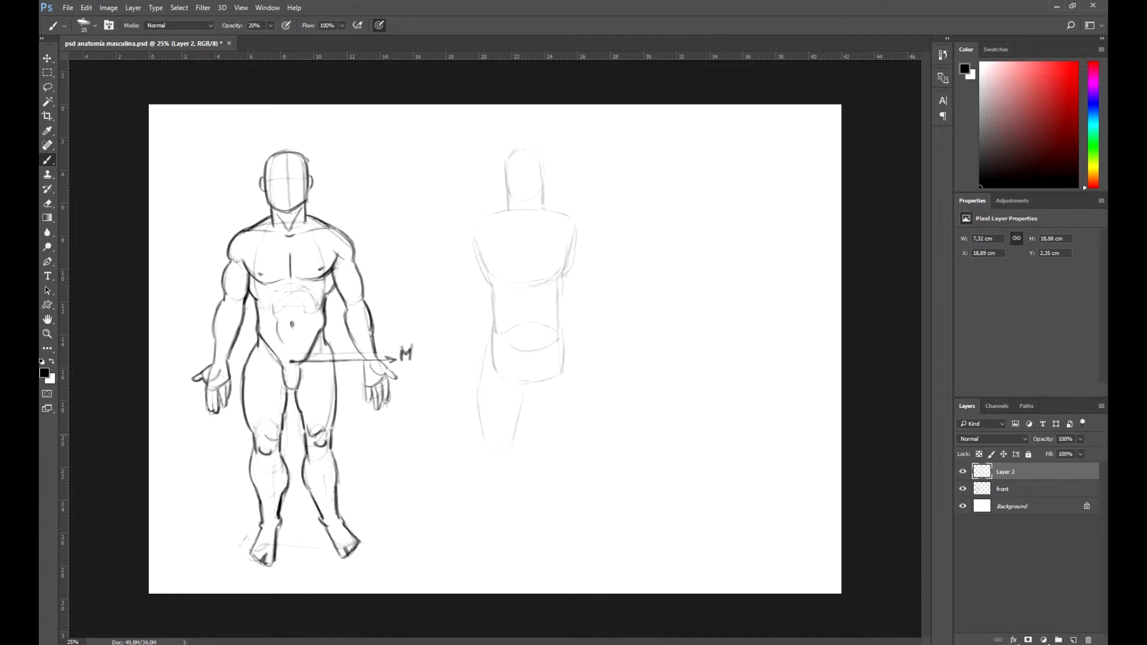
{"action": "mouse_move", "coordinate": [477, 457]}
{"action": "left_mouse_down"}
{"action": "mouse_move", "coordinate": [473, 494]}
{"action": "mouse_move", "coordinate": [489, 534]}
{"action": "left_mouse_up"}
{"action": "left_click_drag", "start_coordinate": [590, 456], "coordinate": [578, 514]}
{"action": "mouse_move", "coordinate": [485, 526]}
{"action": "left_mouse_down"}
{"action": "mouse_move", "coordinate": [458, 532]}
{"action": "mouse_move", "coordinate": [483, 552]}
{"action": "left_mouse_up"}
{"action": "left_click_drag", "start_coordinate": [610, 527], "coordinate": [583, 547]}
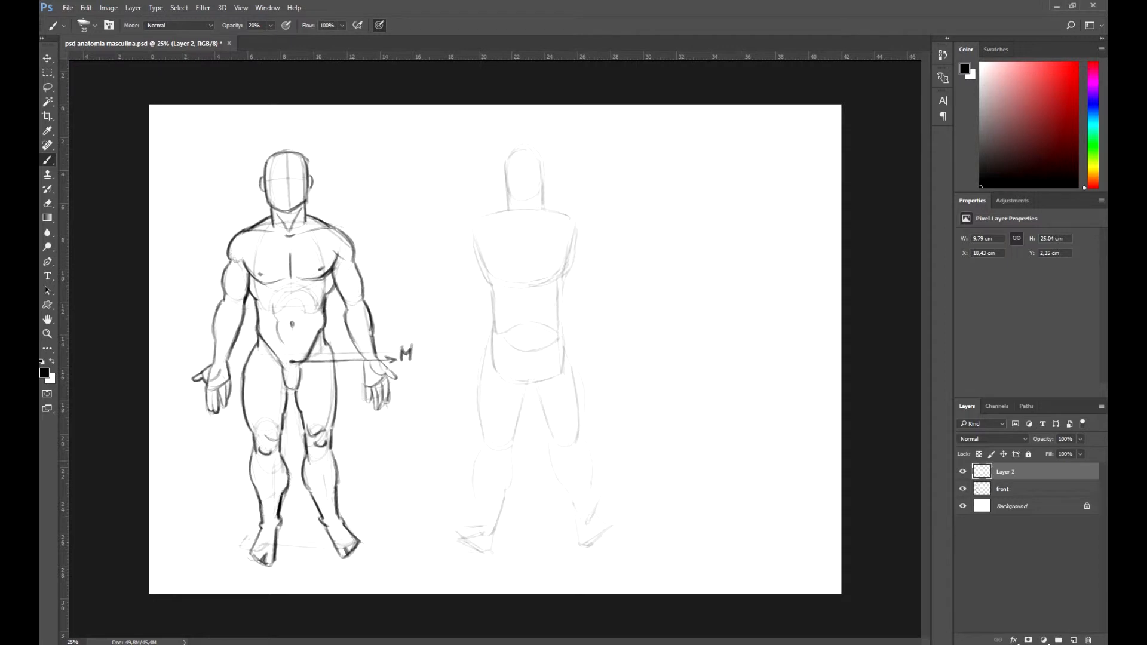
Sketch the back view's upper arms, forearms and hands hanging on both sides of the torso.
{"action": "mouse_move", "coordinate": [459, 242]}
{"action": "left_mouse_down"}
{"action": "mouse_move", "coordinate": [454, 292]}
{"action": "mouse_move", "coordinate": [487, 283]}
{"action": "left_mouse_up"}
{"action": "left_click_drag", "start_coordinate": [450, 301], "coordinate": [464, 357]}
{"action": "left_click_drag", "start_coordinate": [593, 264], "coordinate": [582, 286]}
{"action": "left_click_drag", "start_coordinate": [476, 289], "coordinate": [472, 305]}
{"action": "left_click_drag", "start_coordinate": [460, 362], "coordinate": [475, 396]}
{"action": "left_click_drag", "start_coordinate": [604, 345], "coordinate": [596, 382]}
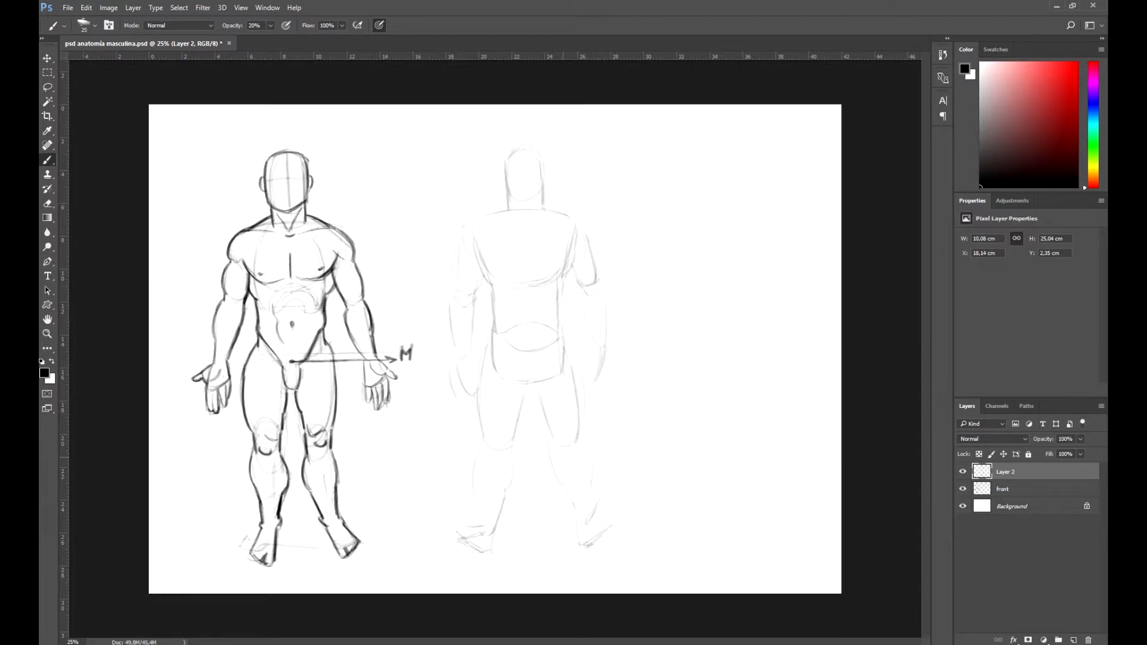
Add the trapezius slopes, ears, spine line, shoulder blades and buttock division to the back view.
{"action": "left_click_drag", "start_coordinate": [504, 209], "coordinate": [462, 233]}
{"action": "mouse_move", "coordinate": [505, 173]}
{"action": "left_mouse_down"}
{"action": "mouse_move", "coordinate": [505, 185]}
{"action": "mouse_move", "coordinate": [546, 182]}
{"action": "left_mouse_up"}
{"action": "left_click_drag", "start_coordinate": [526, 249], "coordinate": [526, 290]}
{"action": "mouse_move", "coordinate": [529, 331]}
{"action": "left_mouse_down"}
{"action": "mouse_move", "coordinate": [531, 383]}
{"action": "mouse_move", "coordinate": [512, 385]}
{"action": "mouse_move", "coordinate": [551, 375]}
{"action": "mouse_move", "coordinate": [537, 380]}
{"action": "left_mouse_up"}
{"action": "mouse_move", "coordinate": [473, 242]}
{"action": "left_mouse_down"}
{"action": "mouse_move", "coordinate": [492, 285]}
{"action": "mouse_move", "coordinate": [499, 278]}
{"action": "left_mouse_up"}
{"action": "left_click_drag", "start_coordinate": [573, 239], "coordinate": [563, 279]}
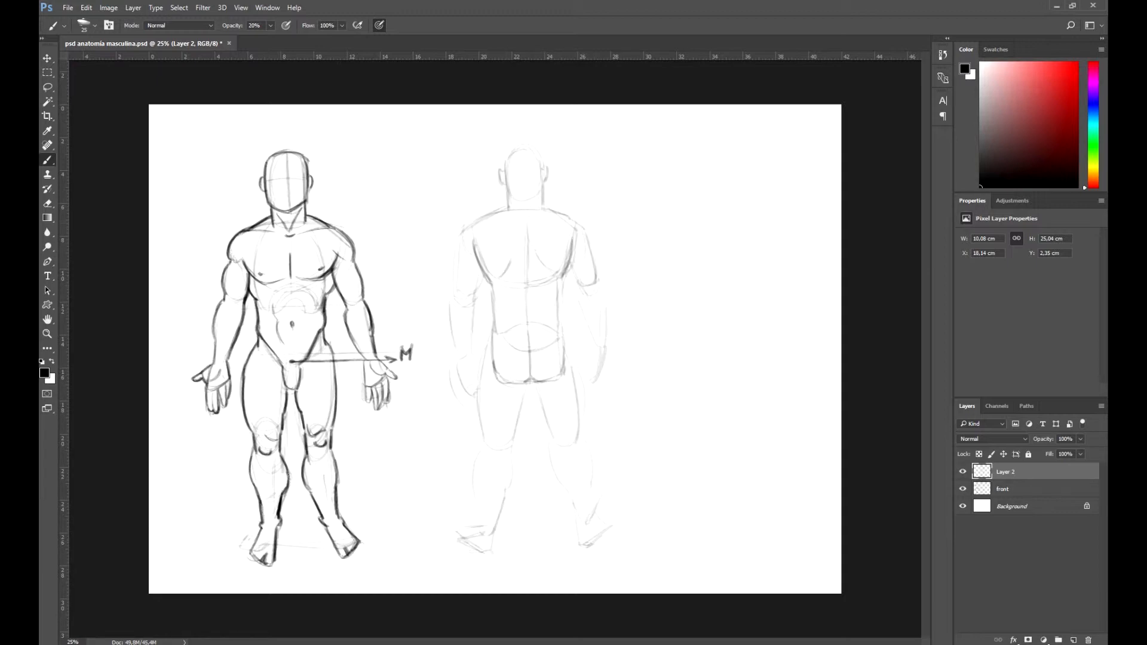
Strengthen the back view's shoulder, arm and elbow contours and define both hands.
{"action": "mouse_move", "coordinate": [507, 206]}
{"action": "left_mouse_down"}
{"action": "mouse_move", "coordinate": [456, 254]}
{"action": "mouse_move", "coordinate": [447, 347]}
{"action": "left_mouse_up"}
{"action": "mouse_move", "coordinate": [475, 298]}
{"action": "left_mouse_down"}
{"action": "mouse_move", "coordinate": [469, 352]}
{"action": "mouse_move", "coordinate": [472, 305]}
{"action": "left_mouse_up"}
{"action": "mouse_move", "coordinate": [577, 221]}
{"action": "left_mouse_down"}
{"action": "mouse_move", "coordinate": [589, 240]}
{"action": "mouse_move", "coordinate": [580, 288]}
{"action": "mouse_move", "coordinate": [600, 284]}
{"action": "mouse_move", "coordinate": [597, 338]}
{"action": "left_mouse_up"}
{"action": "left_click_drag", "start_coordinate": [605, 298], "coordinate": [607, 347]}
{"action": "left_click_drag", "start_coordinate": [451, 297], "coordinate": [447, 325]}
{"action": "left_click_drag", "start_coordinate": [611, 321], "coordinate": [596, 385]}
{"action": "left_click_drag", "start_coordinate": [608, 356], "coordinate": [600, 384]}
{"action": "left_click_drag", "start_coordinate": [479, 369], "coordinate": [476, 386]}
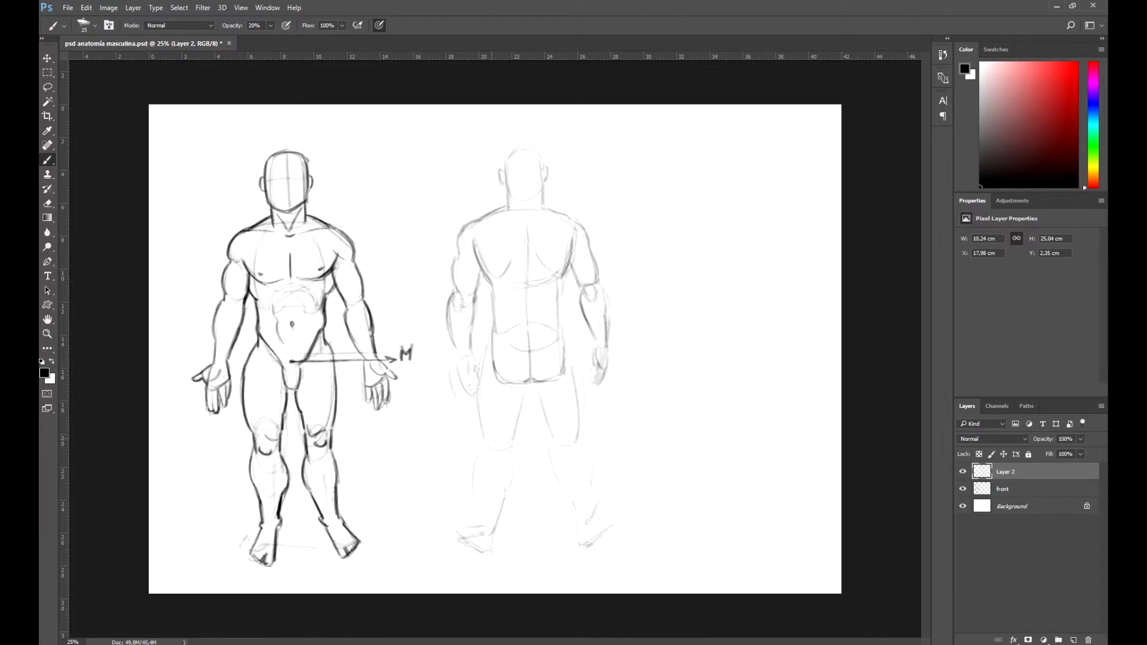
Strengthen the back view's head outline and the contours of its left thigh and calf.
{"action": "mouse_move", "coordinate": [506, 206]}
{"action": "left_mouse_down"}
{"action": "mouse_move", "coordinate": [503, 160]}
{"action": "mouse_move", "coordinate": [536, 147]}
{"action": "left_mouse_up"}
{"action": "left_click_drag", "start_coordinate": [491, 336], "coordinate": [485, 447]}
{"action": "left_click_drag", "start_coordinate": [480, 374], "coordinate": [481, 420]}
{"action": "left_click_drag", "start_coordinate": [482, 416], "coordinate": [484, 438]}
{"action": "left_click_drag", "start_coordinate": [526, 383], "coordinate": [484, 526]}
{"action": "left_click_drag", "start_coordinate": [472, 451], "coordinate": [478, 494]}
{"action": "left_click_drag", "start_coordinate": [471, 469], "coordinate": [484, 525]}
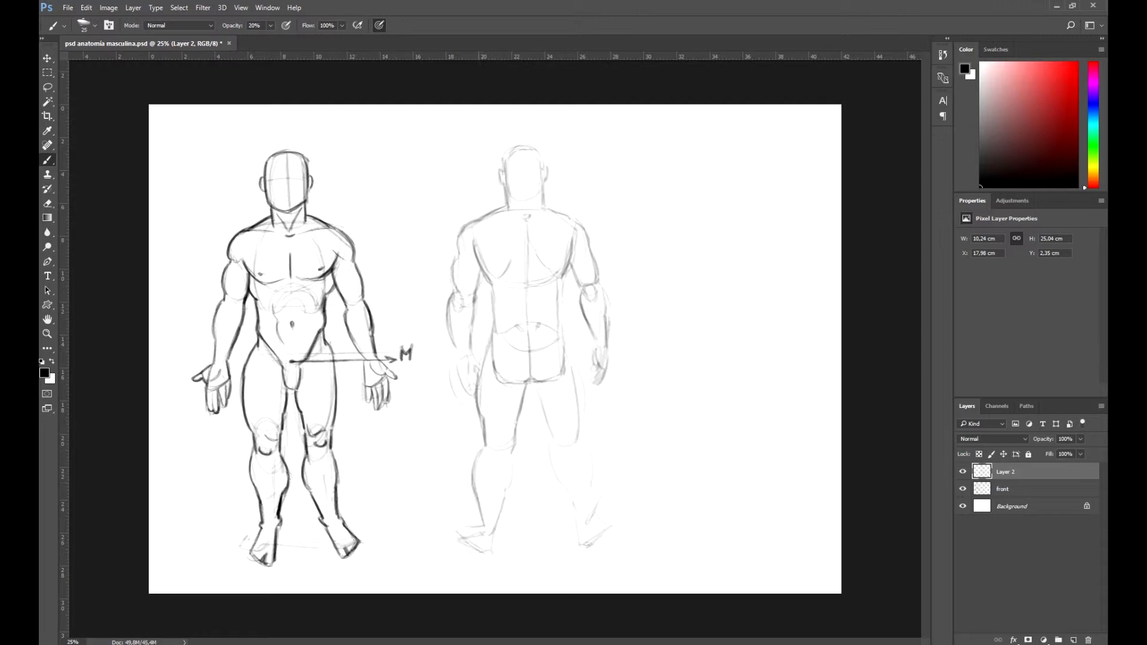
Strengthen the back view's inner left calf, the whole right leg and both feet.
{"action": "left_click_drag", "start_coordinate": [512, 460], "coordinate": [498, 547]}
{"action": "left_click_drag", "start_coordinate": [500, 513], "coordinate": [494, 542]}
{"action": "left_click_drag", "start_coordinate": [530, 380], "coordinate": [566, 491]}
{"action": "left_click_drag", "start_coordinate": [554, 435], "coordinate": [576, 536]}
{"action": "left_click_drag", "start_coordinate": [570, 371], "coordinate": [580, 428]}
{"action": "mouse_move", "coordinate": [562, 346]}
{"action": "left_mouse_down"}
{"action": "mouse_move", "coordinate": [591, 455]}
{"action": "mouse_move", "coordinate": [594, 528]}
{"action": "left_mouse_up"}
{"action": "mouse_move", "coordinate": [592, 461]}
{"action": "left_mouse_down"}
{"action": "mouse_move", "coordinate": [593, 545]}
{"action": "mouse_move", "coordinate": [613, 522]}
{"action": "left_mouse_up"}
Erase the stray lines beside the back view's left hand, merge Layer 2 into the front layer and touch up the hip.
{"action": "key", "text": "e"}
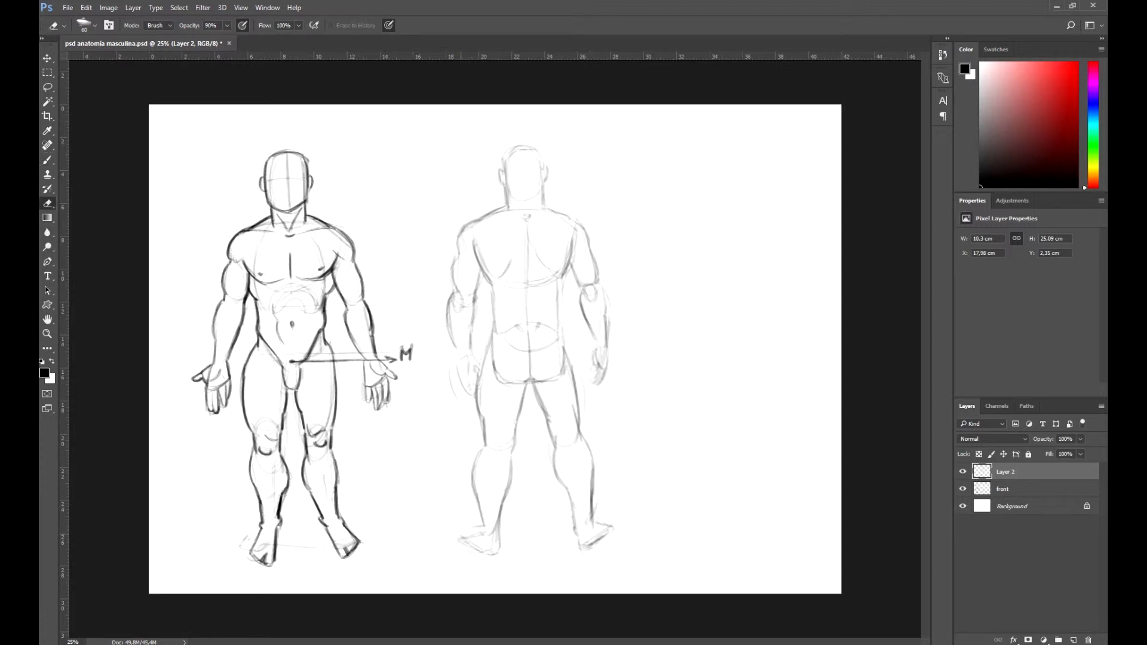
{"action": "key", "text": "ctrl+e"}
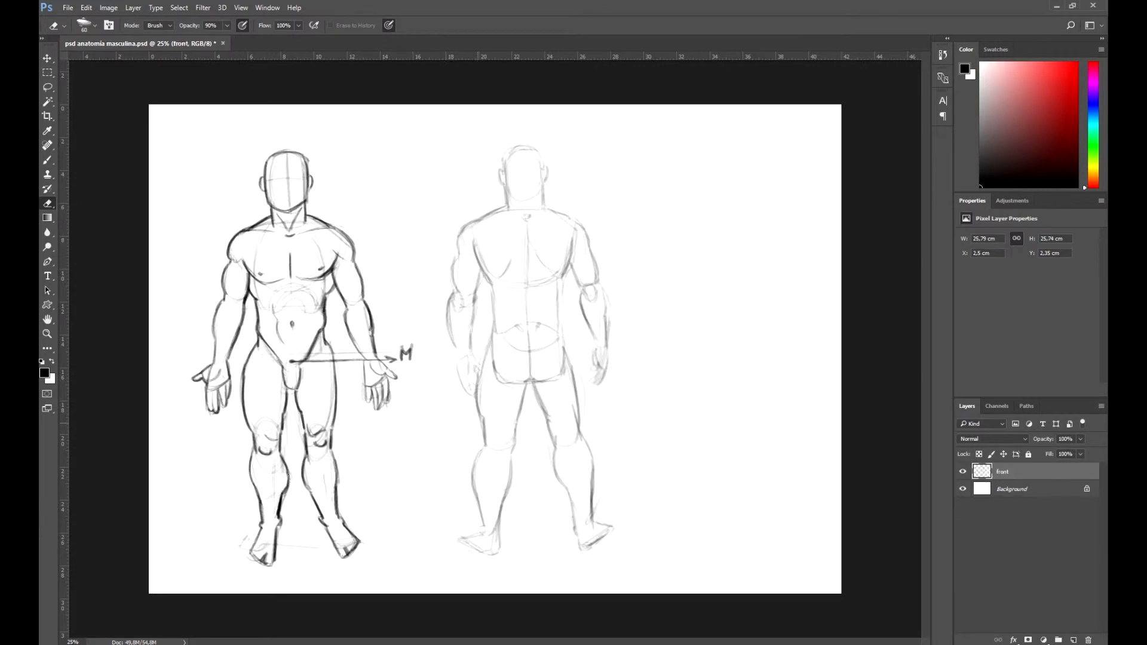
{"action": "key", "text": "b"}
{"action": "left_click_drag", "start_coordinate": [554, 332], "coordinate": [558, 342]}
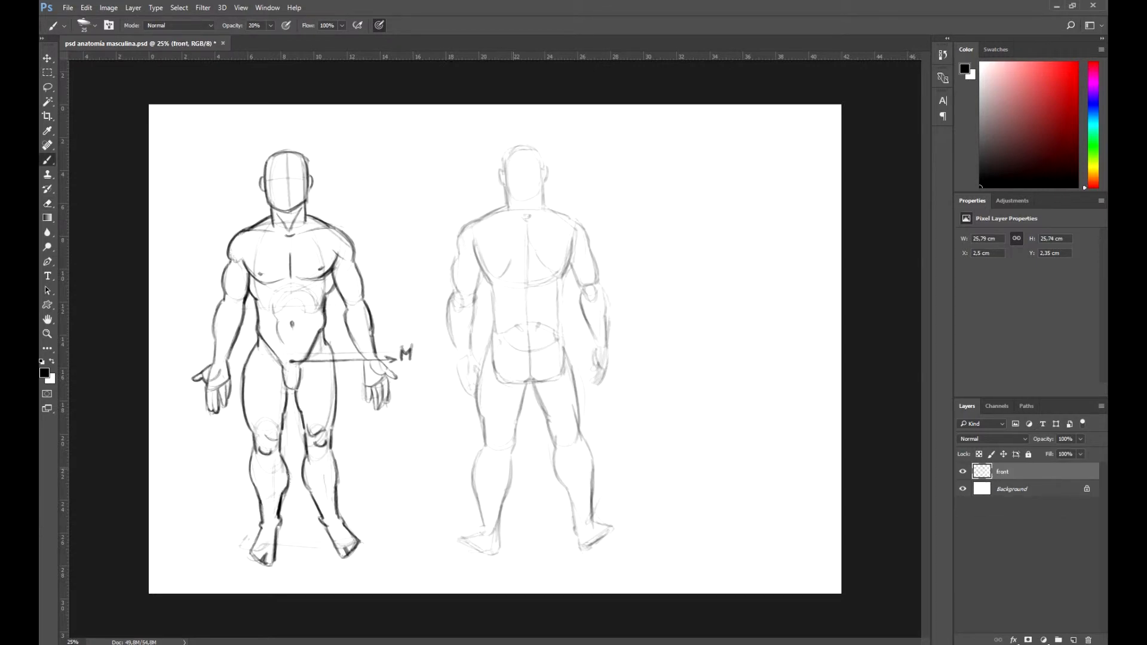
Darken the back view's shoulders, left arm, side back contours and spine with a size 20 brush at 40% opacity.
{"action": "key", "text": "bracketleft"}
{"action": "left_click_drag", "start_coordinate": [507, 204], "coordinate": [481, 218]}
{"action": "mouse_move", "coordinate": [505, 205]}
{"action": "left_mouse_down"}
{"action": "mouse_move", "coordinate": [456, 249]}
{"action": "mouse_move", "coordinate": [448, 292]}
{"action": "mouse_move", "coordinate": [476, 286]}
{"action": "mouse_move", "coordinate": [464, 306]}
{"action": "mouse_move", "coordinate": [449, 302]}
{"action": "mouse_move", "coordinate": [459, 361]}
{"action": "left_mouse_up"}
{"action": "left_click_drag", "start_coordinate": [445, 311], "coordinate": [456, 358]}
{"action": "left_click_drag", "start_coordinate": [476, 290], "coordinate": [468, 353]}
{"action": "mouse_move", "coordinate": [544, 205]}
{"action": "left_mouse_down"}
{"action": "mouse_move", "coordinate": [583, 228]}
{"action": "mouse_move", "coordinate": [593, 252]}
{"action": "mouse_move", "coordinate": [588, 240]}
{"action": "left_mouse_up"}
{"action": "key", "text": "ctrl+alt+z"}
{"action": "key", "text": "ctrl+alt+z"}
{"action": "mouse_move", "coordinate": [576, 224]}
{"action": "left_mouse_down"}
{"action": "mouse_move", "coordinate": [590, 244]}
{"action": "mouse_move", "coordinate": [560, 277]}
{"action": "left_mouse_up"}
{"action": "left_click_drag", "start_coordinate": [489, 245], "coordinate": [474, 284]}
{"action": "left_click_drag", "start_coordinate": [527, 259], "coordinate": [526, 322]}
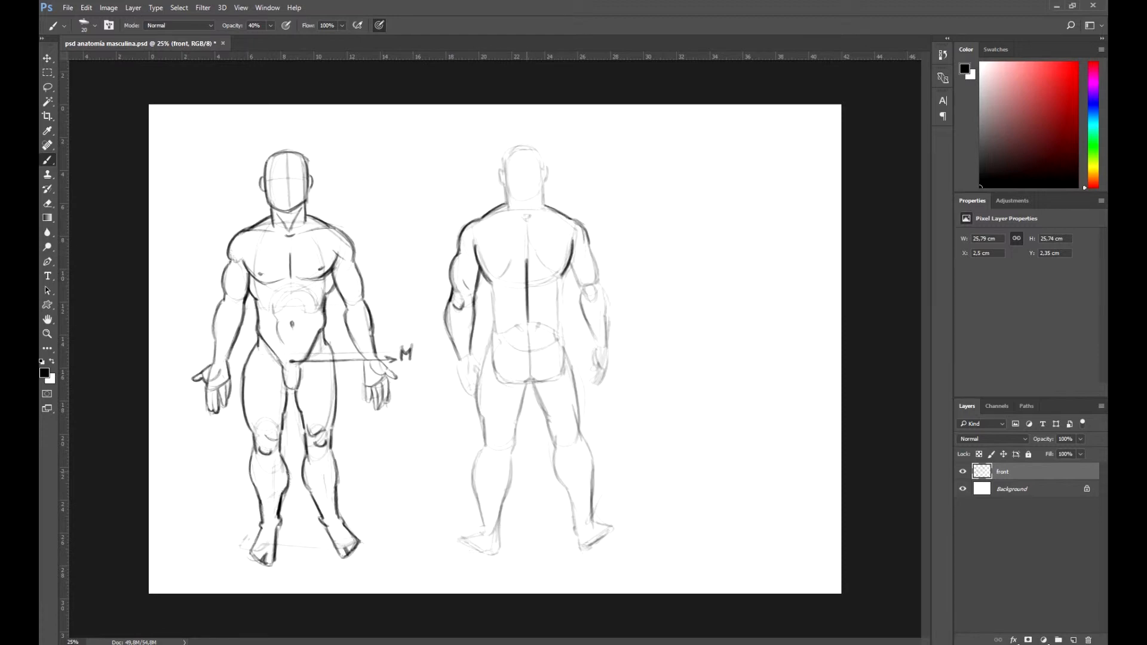
Darken the back view's right arm and hand, and outline the head, ears and neck.
{"action": "left_click_drag", "start_coordinate": [569, 266], "coordinate": [581, 292]}
{"action": "left_click_drag", "start_coordinate": [589, 237], "coordinate": [590, 252]}
{"action": "left_click_drag", "start_coordinate": [589, 248], "coordinate": [607, 334]}
{"action": "key", "text": "ctrl+z"}
{"action": "left_click_drag", "start_coordinate": [600, 280], "coordinate": [609, 348]}
{"action": "left_click_drag", "start_coordinate": [579, 289], "coordinate": [599, 386]}
{"action": "left_click_drag", "start_coordinate": [608, 356], "coordinate": [599, 387]}
{"action": "mouse_move", "coordinate": [506, 206]}
{"action": "left_mouse_down"}
{"action": "mouse_move", "coordinate": [504, 186]}
{"action": "mouse_move", "coordinate": [505, 197]}
{"action": "mouse_move", "coordinate": [543, 185]}
{"action": "mouse_move", "coordinate": [500, 172]}
{"action": "left_mouse_up"}
{"action": "mouse_move", "coordinate": [543, 182]}
{"action": "left_mouse_down"}
{"action": "mouse_move", "coordinate": [545, 168]}
{"action": "mouse_move", "coordinate": [508, 153]}
{"action": "mouse_move", "coordinate": [540, 157]}
{"action": "mouse_move", "coordinate": [544, 169]}
{"action": "left_mouse_up"}
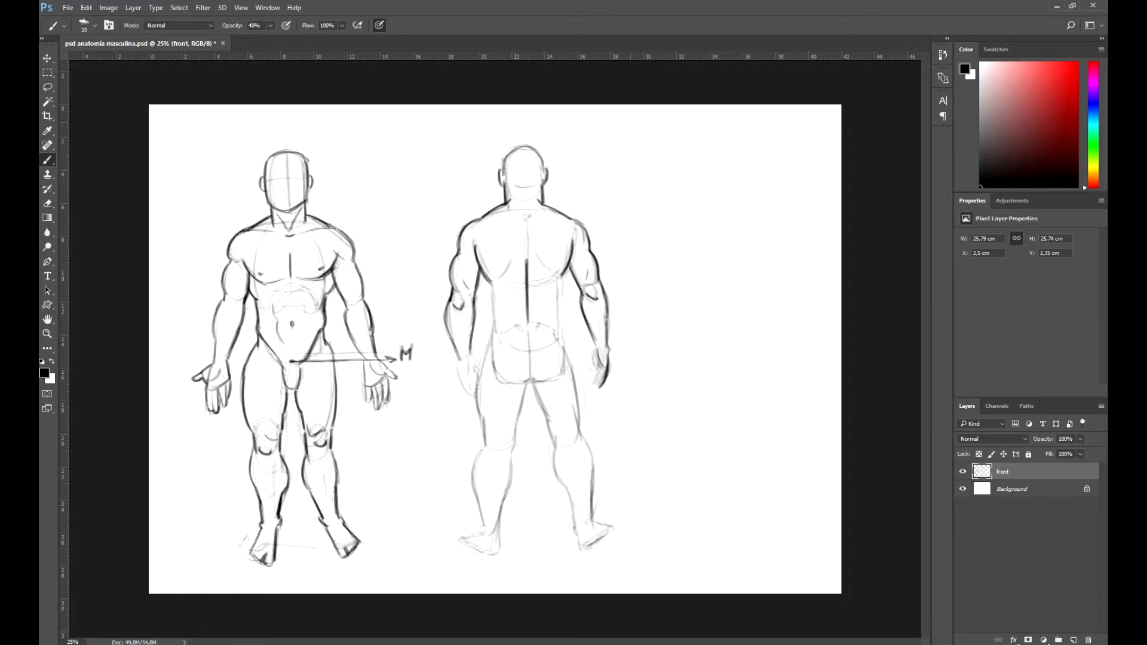
Darken both sides of the back view's waist and define the shoulder blades.
{"action": "left_click_drag", "start_coordinate": [489, 282], "coordinate": [496, 308]}
{"action": "left_click_drag", "start_coordinate": [490, 281], "coordinate": [496, 327]}
{"action": "left_click_drag", "start_coordinate": [562, 277], "coordinate": [558, 304]}
{"action": "left_click_drag", "start_coordinate": [559, 288], "coordinate": [558, 324]}
{"action": "left_click_drag", "start_coordinate": [493, 299], "coordinate": [495, 324]}
{"action": "mouse_move", "coordinate": [528, 231]}
{"action": "left_mouse_down"}
{"action": "mouse_move", "coordinate": [553, 271]}
{"action": "mouse_move", "coordinate": [512, 277]}
{"action": "left_mouse_up"}
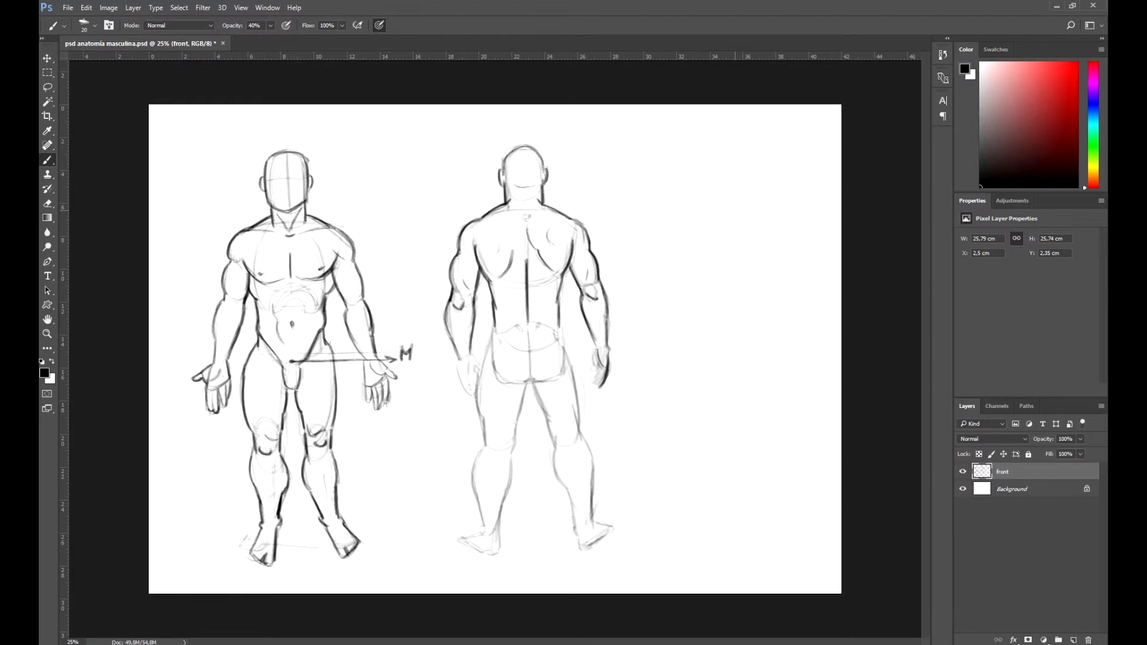
Define the fingers and outlines of both hands on the back view.
{"action": "mouse_move", "coordinate": [595, 348]}
{"action": "left_mouse_down"}
{"action": "mouse_move", "coordinate": [599, 390]}
{"action": "mouse_move", "coordinate": [589, 385]}
{"action": "left_mouse_up"}
{"action": "mouse_move", "coordinate": [466, 360]}
{"action": "left_mouse_down"}
{"action": "mouse_move", "coordinate": [461, 389]}
{"action": "mouse_move", "coordinate": [473, 395]}
{"action": "left_mouse_up"}
{"action": "mouse_move", "coordinate": [469, 354]}
{"action": "left_mouse_down"}
{"action": "mouse_move", "coordinate": [476, 391]}
{"action": "mouse_move", "coordinate": [478, 381]}
{"action": "left_mouse_up"}
Darken the back view's hips, lower-back dimples and buttocks, clean up the pelvis guides and save the document.
{"action": "mouse_move", "coordinate": [499, 320]}
{"action": "left_mouse_down"}
{"action": "mouse_move", "coordinate": [494, 334]}
{"action": "mouse_move", "coordinate": [560, 331]}
{"action": "mouse_move", "coordinate": [491, 349]}
{"action": "mouse_move", "coordinate": [475, 415]}
{"action": "left_mouse_up"}
{"action": "left_click_drag", "start_coordinate": [556, 328], "coordinate": [569, 357]}
{"action": "left_click_drag", "start_coordinate": [560, 342], "coordinate": [573, 379]}
{"action": "mouse_move", "coordinate": [517, 327]}
{"action": "left_mouse_down"}
{"action": "mouse_move", "coordinate": [537, 331]}
{"action": "mouse_move", "coordinate": [529, 378]}
{"action": "left_mouse_up"}
{"action": "left_click_drag", "start_coordinate": [498, 341], "coordinate": [498, 380]}
{"action": "mouse_move", "coordinate": [499, 340]}
{"action": "left_mouse_down"}
{"action": "mouse_move", "coordinate": [495, 361]}
{"action": "mouse_move", "coordinate": [521, 385]}
{"action": "left_mouse_up"}
{"action": "mouse_move", "coordinate": [499, 381]}
{"action": "left_mouse_down"}
{"action": "mouse_move", "coordinate": [563, 369]}
{"action": "mouse_move", "coordinate": [557, 382]}
{"action": "left_mouse_up"}
{"action": "key", "text": "e"}
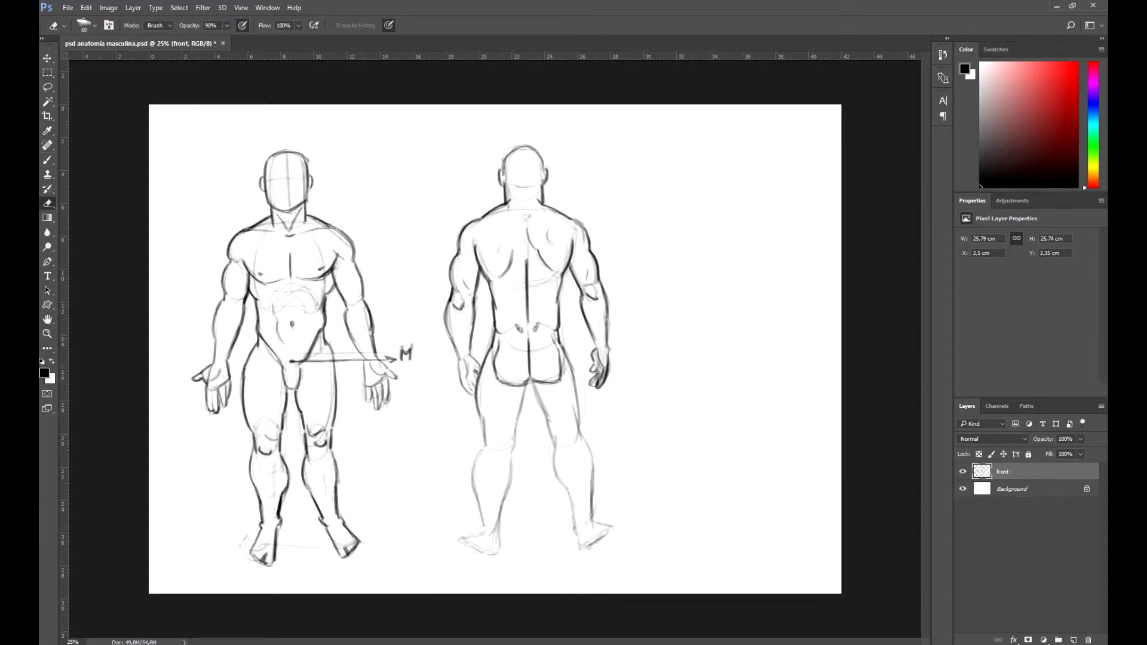
{"action": "key", "text": "b"}
{"action": "left_click_drag", "start_coordinate": [501, 382], "coordinate": [556, 383]}
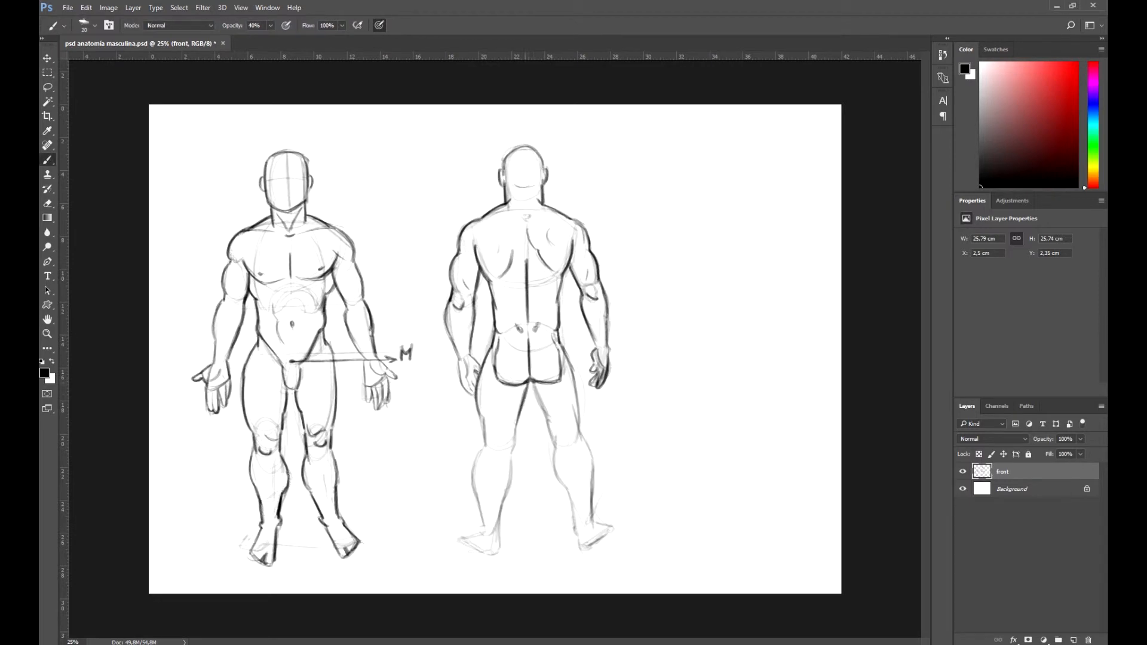
{"action": "key", "text": "ctrl+s"}
Darken the back view's left thigh, calf, ankle and foot contours.
{"action": "mouse_move", "coordinate": [478, 406]}
{"action": "left_mouse_down"}
{"action": "mouse_move", "coordinate": [484, 440]}
{"action": "mouse_move", "coordinate": [513, 451]}
{"action": "mouse_move", "coordinate": [475, 467]}
{"action": "mouse_move", "coordinate": [480, 516]}
{"action": "left_mouse_up"}
{"action": "left_click_drag", "start_coordinate": [472, 474], "coordinate": [481, 520]}
{"action": "mouse_move", "coordinate": [513, 455]}
{"action": "left_mouse_down"}
{"action": "mouse_move", "coordinate": [497, 524]}
{"action": "mouse_move", "coordinate": [479, 533]}
{"action": "mouse_move", "coordinate": [496, 549]}
{"action": "left_mouse_up"}
{"action": "mouse_move", "coordinate": [494, 523]}
{"action": "left_mouse_down"}
{"action": "mouse_move", "coordinate": [489, 542]}
{"action": "mouse_move", "coordinate": [460, 546]}
{"action": "mouse_move", "coordinate": [497, 553]}
{"action": "left_mouse_up"}
Darken the back view's right thigh, knee, calf and foot contours, and save the document.
{"action": "left_click_drag", "start_coordinate": [548, 422], "coordinate": [557, 447]}
{"action": "mouse_move", "coordinate": [556, 423]}
{"action": "left_mouse_down"}
{"action": "mouse_move", "coordinate": [558, 447]}
{"action": "mouse_move", "coordinate": [509, 457]}
{"action": "mouse_move", "coordinate": [494, 446]}
{"action": "mouse_move", "coordinate": [569, 490]}
{"action": "mouse_move", "coordinate": [577, 524]}
{"action": "left_mouse_up"}
{"action": "left_click_drag", "start_coordinate": [562, 487], "coordinate": [577, 525]}
{"action": "mouse_move", "coordinate": [565, 491]}
{"action": "left_mouse_down"}
{"action": "mouse_move", "coordinate": [579, 550]}
{"action": "mouse_move", "coordinate": [615, 528]}
{"action": "mouse_move", "coordinate": [592, 527]}
{"action": "left_mouse_up"}
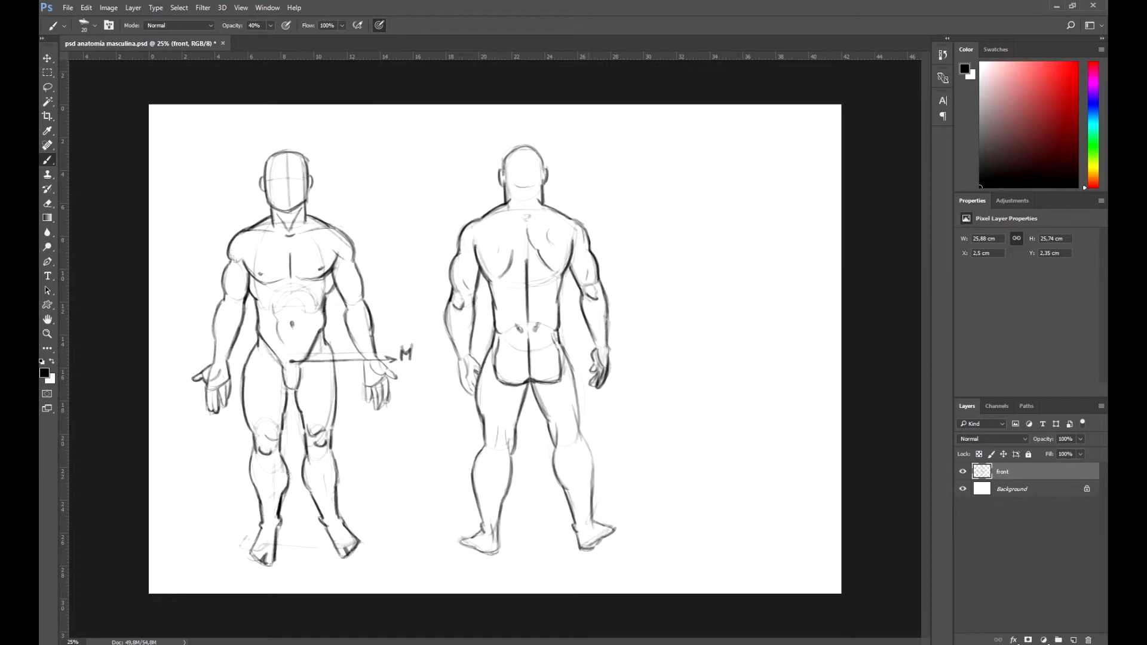
{"action": "left_click_drag", "start_coordinate": [579, 436], "coordinate": [595, 489]}
{"action": "left_click_drag", "start_coordinate": [579, 419], "coordinate": [583, 442]}
{"action": "left_click_drag", "start_coordinate": [567, 353], "coordinate": [581, 409]}
{"action": "left_click_drag", "start_coordinate": [578, 392], "coordinate": [581, 430]}
{"action": "key", "text": "ctrl+s"}
Shift both figures left by about 1.1 cm, save the document and add a new layer above the front layer.
{"action": "key", "text": "v"}
{"action": "left_click_drag", "start_coordinate": [559, 353], "coordinate": [543, 353]}
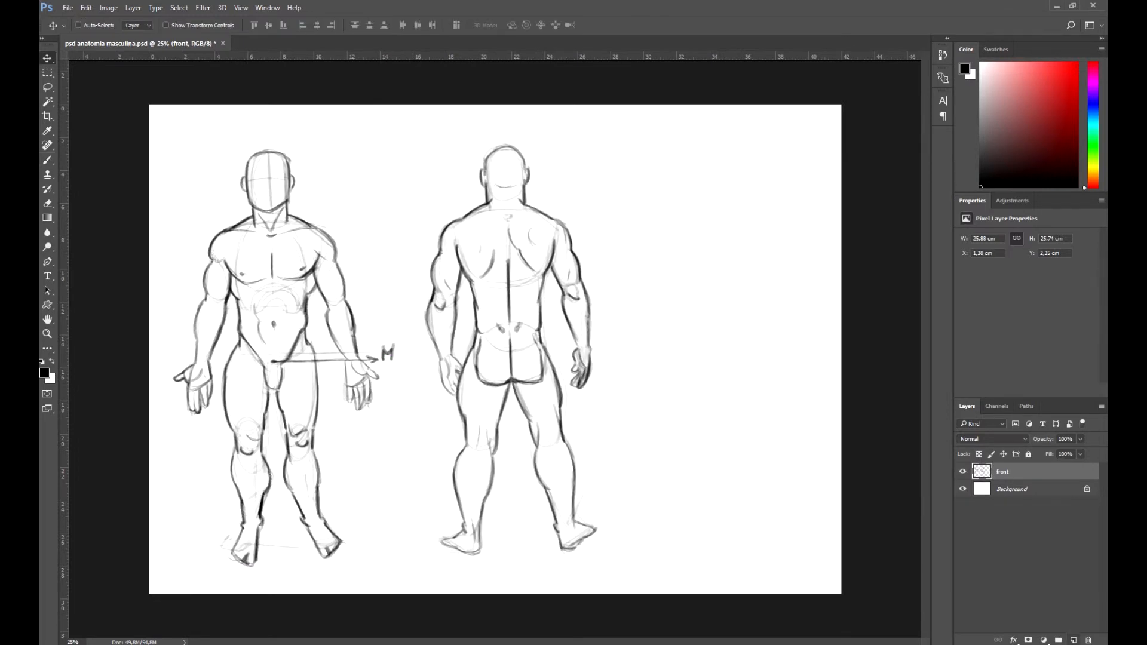
{"action": "key", "text": "ctrl+s"}
{"action": "key", "text": "ctrl+shift+alt+n"}
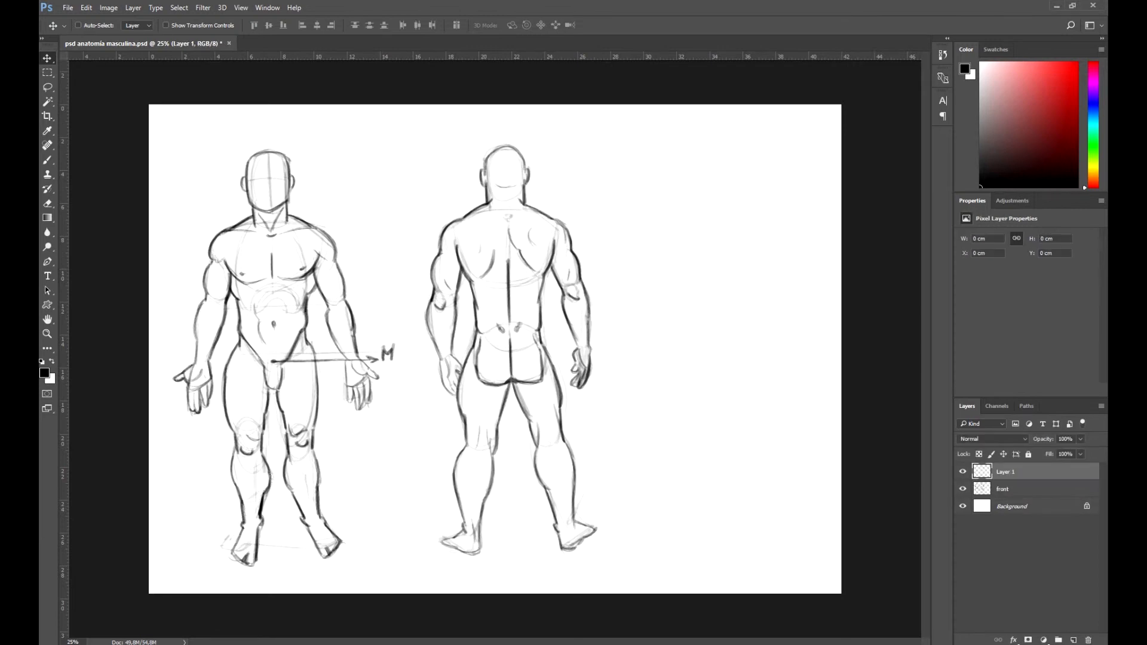
Sketch a side view facing right beside the back view, with head, neck, shoulder oval and torso down to the waist.
{"action": "key", "text": "b"}
{"action": "mouse_move", "coordinate": [700, 147]}
{"action": "left_mouse_down"}
{"action": "mouse_move", "coordinate": [687, 188]}
{"action": "mouse_move", "coordinate": [722, 199]}
{"action": "mouse_move", "coordinate": [679, 209]}
{"action": "mouse_move", "coordinate": [706, 213]}
{"action": "mouse_move", "coordinate": [717, 301]}
{"action": "left_mouse_up"}
{"action": "left_click_drag", "start_coordinate": [727, 248], "coordinate": [727, 295]}
{"action": "left_click_drag", "start_coordinate": [691, 328], "coordinate": [730, 333]}
{"action": "left_click_drag", "start_coordinate": [732, 267], "coordinate": [731, 324]}
{"action": "left_click_drag", "start_coordinate": [678, 164], "coordinate": [688, 189]}
{"action": "mouse_move", "coordinate": [717, 156]}
{"action": "left_mouse_down"}
{"action": "mouse_move", "coordinate": [724, 191]}
{"action": "mouse_move", "coordinate": [687, 218]}
{"action": "left_mouse_up"}
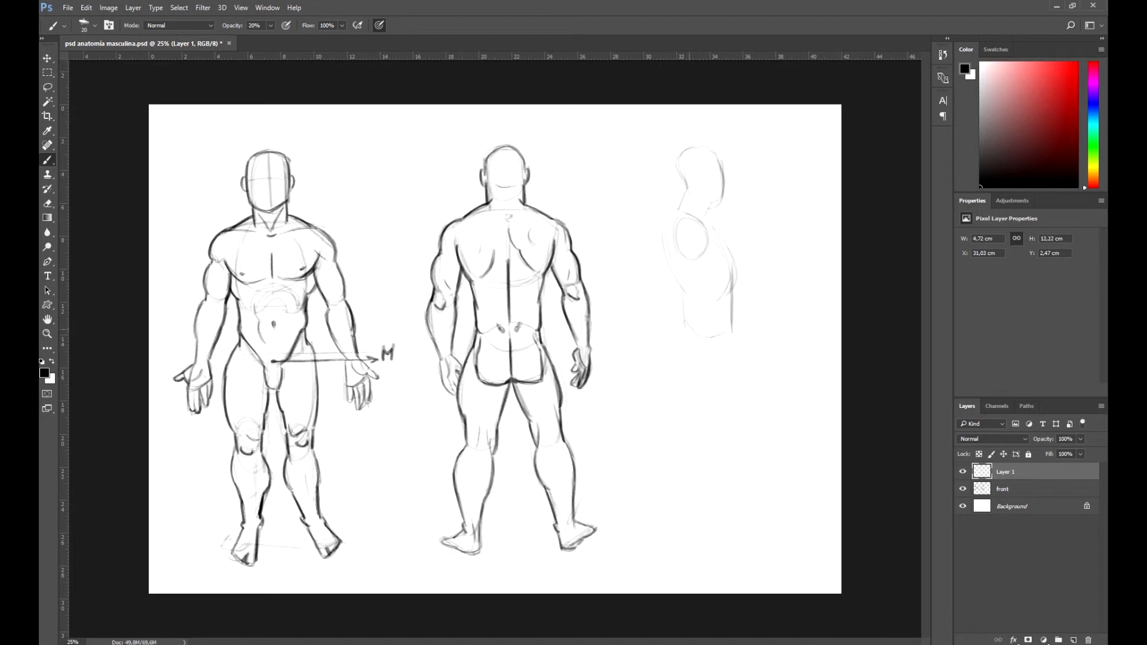
Sketch the side view's pelvis, thigh, lower leg and foot, making the figure about 24.5 cm tall.
{"action": "left_click_drag", "start_coordinate": [731, 327], "coordinate": [734, 376]}
{"action": "mouse_move", "coordinate": [729, 378]}
{"action": "left_mouse_down"}
{"action": "mouse_move", "coordinate": [706, 444]}
{"action": "mouse_move", "coordinate": [718, 414]}
{"action": "mouse_move", "coordinate": [709, 426]}
{"action": "mouse_move", "coordinate": [722, 394]}
{"action": "mouse_move", "coordinate": [701, 519]}
{"action": "mouse_move", "coordinate": [738, 546]}
{"action": "left_mouse_up"}
{"action": "left_click_drag", "start_coordinate": [679, 375], "coordinate": [672, 412]}
{"action": "left_click_drag", "start_coordinate": [673, 451], "coordinate": [666, 519]}
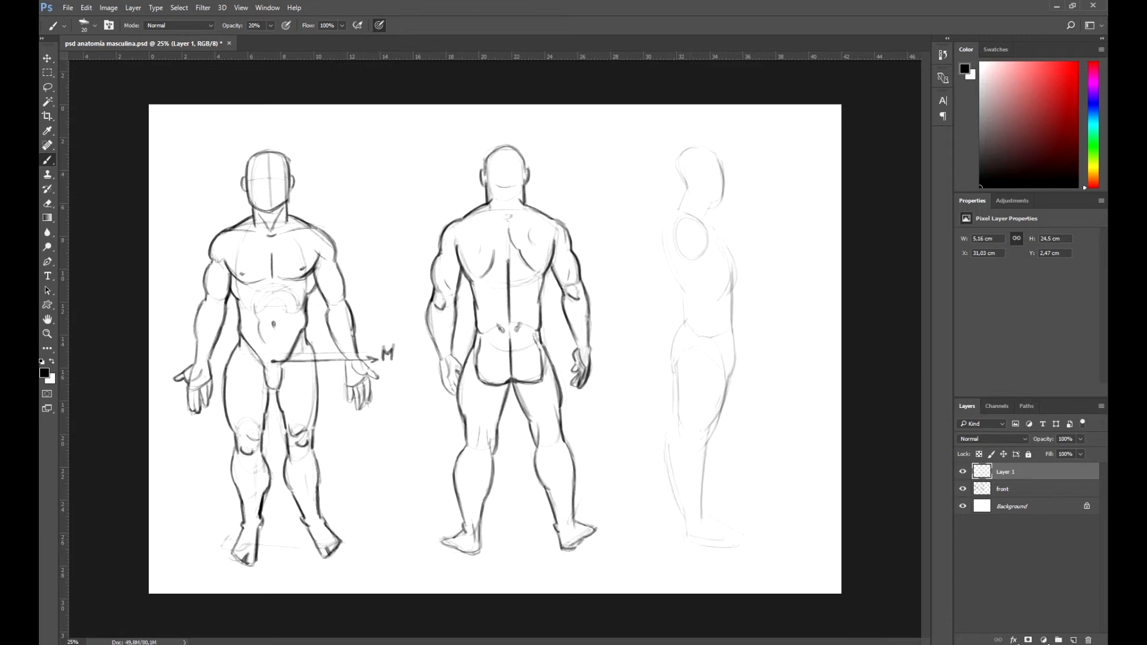
Sketch the side view's hanging arm and hand, and strengthen the face and neck contours.
{"action": "left_click_drag", "start_coordinate": [688, 273], "coordinate": [682, 303]}
{"action": "mouse_move", "coordinate": [707, 253]}
{"action": "left_mouse_down"}
{"action": "mouse_move", "coordinate": [707, 285]}
{"action": "mouse_move", "coordinate": [674, 296]}
{"action": "left_mouse_up"}
{"action": "mouse_move", "coordinate": [708, 233]}
{"action": "left_mouse_down"}
{"action": "mouse_move", "coordinate": [710, 349]}
{"action": "mouse_move", "coordinate": [722, 346]}
{"action": "mouse_move", "coordinate": [728, 387]}
{"action": "mouse_move", "coordinate": [715, 391]}
{"action": "mouse_move", "coordinate": [731, 374]}
{"action": "left_mouse_up"}
{"action": "mouse_move", "coordinate": [686, 187]}
{"action": "left_mouse_down"}
{"action": "mouse_move", "coordinate": [677, 210]}
{"action": "mouse_move", "coordinate": [707, 222]}
{"action": "left_mouse_up"}
{"action": "left_click_drag", "start_coordinate": [718, 160], "coordinate": [724, 203]}
{"action": "mouse_move", "coordinate": [721, 166]}
{"action": "left_mouse_down"}
{"action": "mouse_move", "coordinate": [726, 203]}
{"action": "mouse_move", "coordinate": [662, 238]}
{"action": "mouse_move", "coordinate": [666, 227]}
{"action": "mouse_move", "coordinate": [660, 254]}
{"action": "left_mouse_up"}
{"action": "left_click_drag", "start_coordinate": [676, 229], "coordinate": [662, 266]}
{"action": "key", "text": "ctrl+z"}
Strengthen the side view's upper back, chest, belly, hand and buttock contours.
{"action": "mouse_move", "coordinate": [663, 220]}
{"action": "left_mouse_down"}
{"action": "mouse_move", "coordinate": [679, 285]}
{"action": "mouse_move", "coordinate": [662, 240]}
{"action": "mouse_move", "coordinate": [734, 268]}
{"action": "left_mouse_up"}
{"action": "left_click_drag", "start_coordinate": [714, 227], "coordinate": [734, 268]}
{"action": "left_click_drag", "start_coordinate": [723, 239], "coordinate": [735, 338]}
{"action": "left_click_drag", "start_coordinate": [735, 298], "coordinate": [738, 372]}
{"action": "left_click_drag", "start_coordinate": [741, 336], "coordinate": [733, 374]}
{"action": "left_click_drag", "start_coordinate": [693, 316], "coordinate": [671, 363]}
{"action": "left_click_drag", "start_coordinate": [687, 295], "coordinate": [677, 432]}
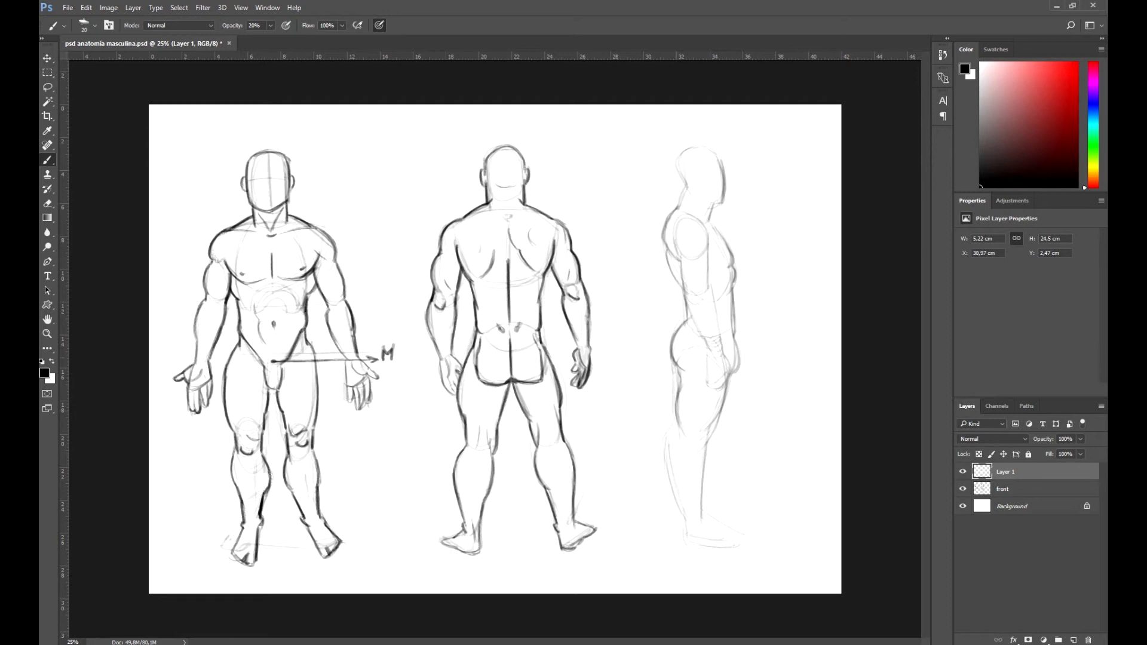
Strengthen the side view's knee, calf, shin and foot lines and the back of the head.
{"action": "mouse_move", "coordinate": [727, 389]}
{"action": "left_mouse_down"}
{"action": "mouse_move", "coordinate": [710, 442]}
{"action": "mouse_move", "coordinate": [669, 482]}
{"action": "left_mouse_up"}
{"action": "mouse_move", "coordinate": [679, 422]}
{"action": "left_mouse_down"}
{"action": "mouse_move", "coordinate": [668, 463]}
{"action": "mouse_move", "coordinate": [693, 528]}
{"action": "mouse_move", "coordinate": [684, 539]}
{"action": "mouse_move", "coordinate": [720, 522]}
{"action": "mouse_move", "coordinate": [738, 548]}
{"action": "left_mouse_up"}
{"action": "left_click_drag", "start_coordinate": [704, 436], "coordinate": [707, 510]}
{"action": "mouse_move", "coordinate": [679, 169]}
{"action": "left_mouse_down"}
{"action": "mouse_move", "coordinate": [686, 194]}
{"action": "mouse_move", "coordinate": [707, 149]}
{"action": "left_mouse_up"}
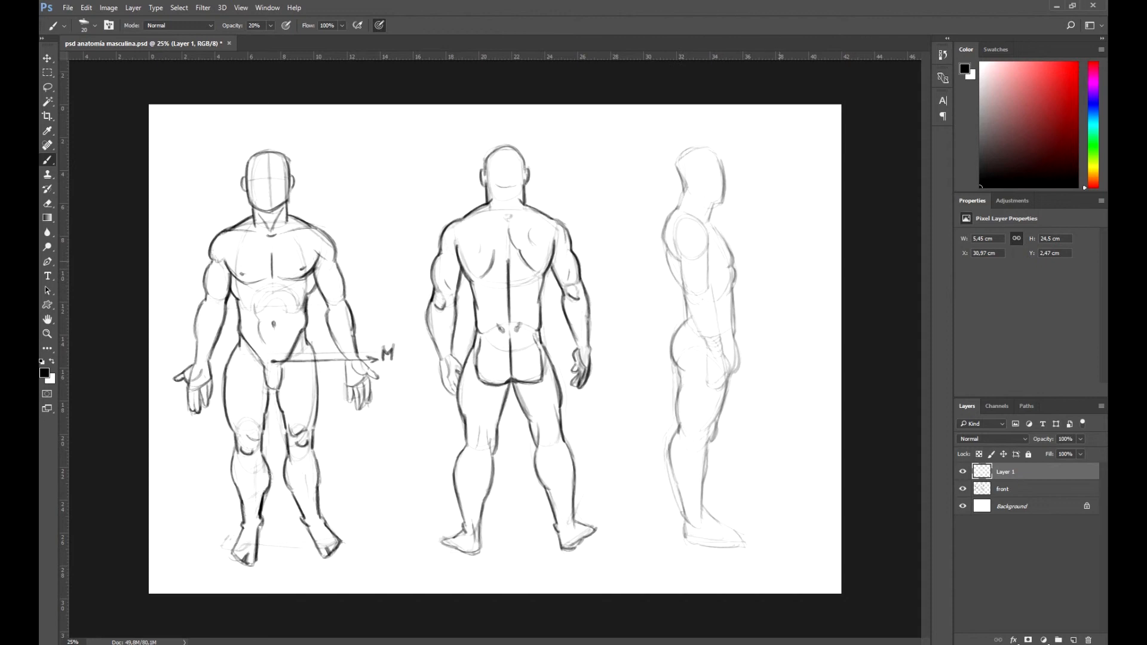
Darken the side view's head, neck, back, chest and belly contours at 40% brush opacity, and add the ear.
{"action": "mouse_move", "coordinate": [725, 199]}
{"action": "left_mouse_down"}
{"action": "mouse_move", "coordinate": [710, 203]}
{"action": "mouse_move", "coordinate": [702, 178]}
{"action": "mouse_move", "coordinate": [685, 189]}
{"action": "mouse_move", "coordinate": [715, 147]}
{"action": "mouse_move", "coordinate": [723, 179]}
{"action": "mouse_move", "coordinate": [676, 207]}
{"action": "mouse_move", "coordinate": [662, 237]}
{"action": "mouse_move", "coordinate": [682, 285]}
{"action": "left_mouse_up"}
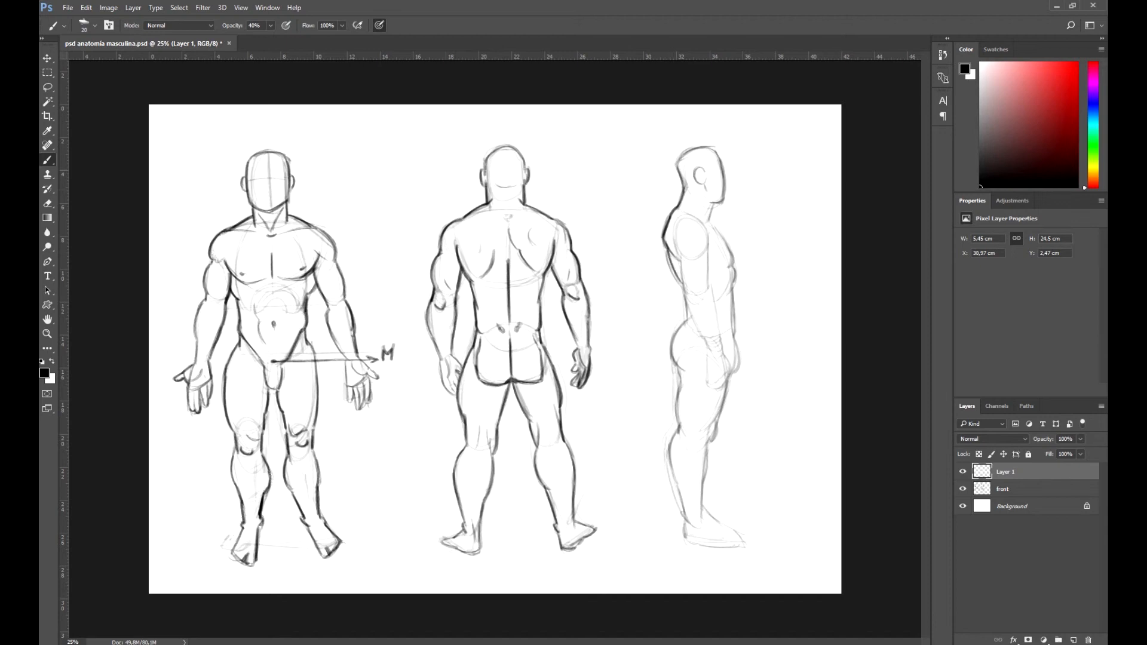
{"action": "mouse_move", "coordinate": [717, 201]}
{"action": "left_mouse_down"}
{"action": "mouse_move", "coordinate": [710, 222]}
{"action": "mouse_move", "coordinate": [734, 266]}
{"action": "mouse_move", "coordinate": [717, 270]}
{"action": "mouse_move", "coordinate": [733, 282]}
{"action": "mouse_move", "coordinate": [733, 369]}
{"action": "left_mouse_up"}
{"action": "mouse_move", "coordinate": [672, 239]}
{"action": "left_mouse_down"}
{"action": "mouse_move", "coordinate": [682, 262]}
{"action": "mouse_move", "coordinate": [707, 246]}
{"action": "mouse_move", "coordinate": [695, 213]}
{"action": "mouse_move", "coordinate": [707, 286]}
{"action": "mouse_move", "coordinate": [681, 265]}
{"action": "mouse_move", "coordinate": [689, 292]}
{"action": "left_mouse_up"}
{"action": "key", "text": "ctrl+z"}
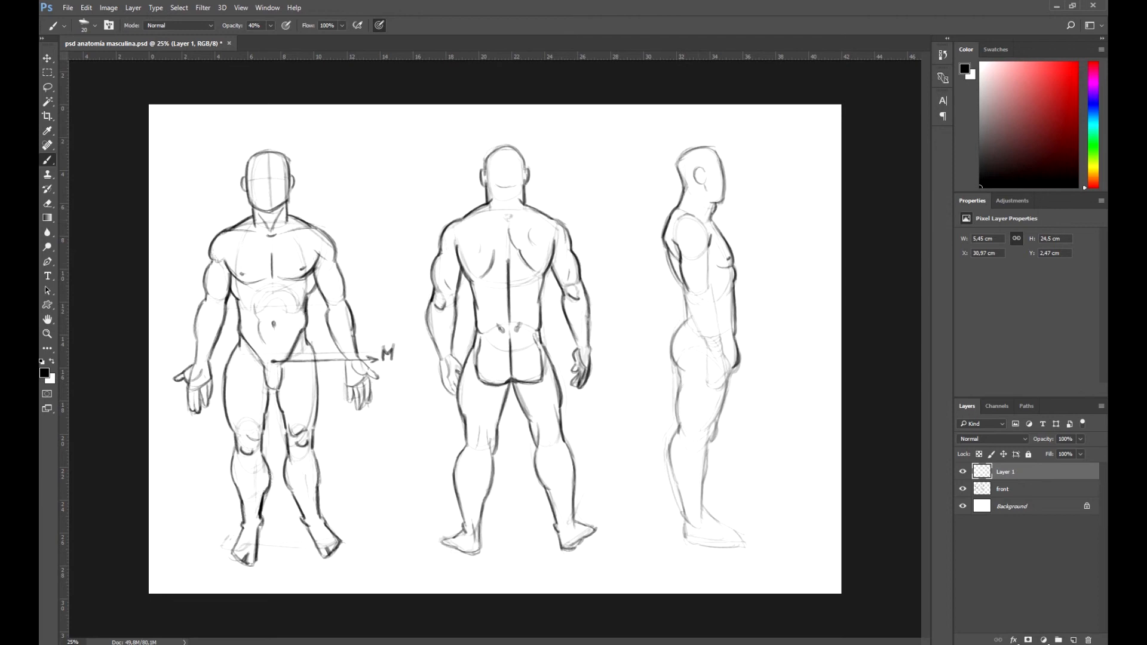
Darken the side view's upper arm and forearm, and define the hand and fingers.
{"action": "left_click_drag", "start_coordinate": [710, 249], "coordinate": [699, 331]}
{"action": "mouse_move", "coordinate": [709, 282]}
{"action": "left_mouse_down"}
{"action": "mouse_move", "coordinate": [721, 341]}
{"action": "mouse_move", "coordinate": [710, 347]}
{"action": "left_mouse_up"}
{"action": "mouse_move", "coordinate": [698, 330]}
{"action": "left_mouse_down"}
{"action": "mouse_move", "coordinate": [711, 376]}
{"action": "mouse_move", "coordinate": [733, 372]}
{"action": "mouse_move", "coordinate": [712, 387]}
{"action": "mouse_move", "coordinate": [729, 374]}
{"action": "left_mouse_up"}
{"action": "left_click_drag", "start_coordinate": [724, 387], "coordinate": [728, 372]}
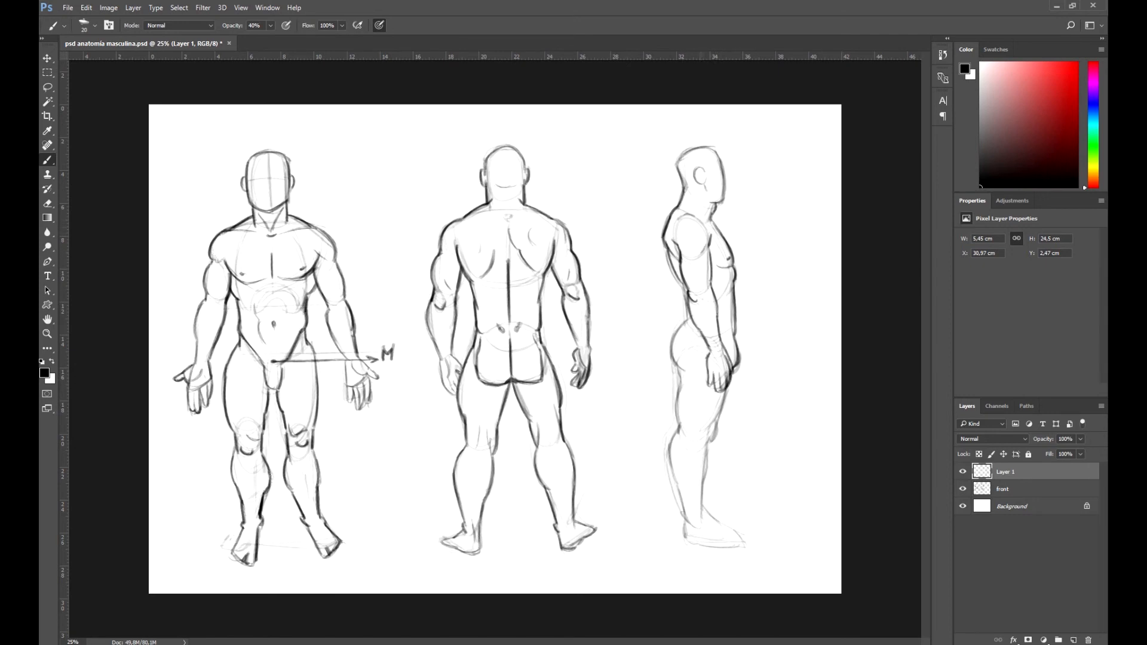
Darken the side view's lower back, buttock, leg and foot contours, and touch up the face line.
{"action": "mouse_move", "coordinate": [689, 295]}
{"action": "left_mouse_down"}
{"action": "mouse_move", "coordinate": [672, 340]}
{"action": "mouse_move", "coordinate": [669, 486]}
{"action": "mouse_move", "coordinate": [694, 528]}
{"action": "mouse_move", "coordinate": [684, 541]}
{"action": "left_mouse_up"}
{"action": "left_click_drag", "start_coordinate": [709, 455], "coordinate": [725, 390]}
{"action": "mouse_move", "coordinate": [705, 451]}
{"action": "left_mouse_down"}
{"action": "mouse_move", "coordinate": [704, 510]}
{"action": "mouse_move", "coordinate": [743, 542]}
{"action": "mouse_move", "coordinate": [715, 543]}
{"action": "mouse_move", "coordinate": [744, 544]}
{"action": "left_mouse_up"}
{"action": "left_click_drag", "start_coordinate": [704, 510], "coordinate": [744, 537]}
{"action": "mouse_move", "coordinate": [679, 366]}
{"action": "left_mouse_down"}
{"action": "mouse_move", "coordinate": [667, 486]}
{"action": "mouse_move", "coordinate": [683, 528]}
{"action": "left_mouse_up"}
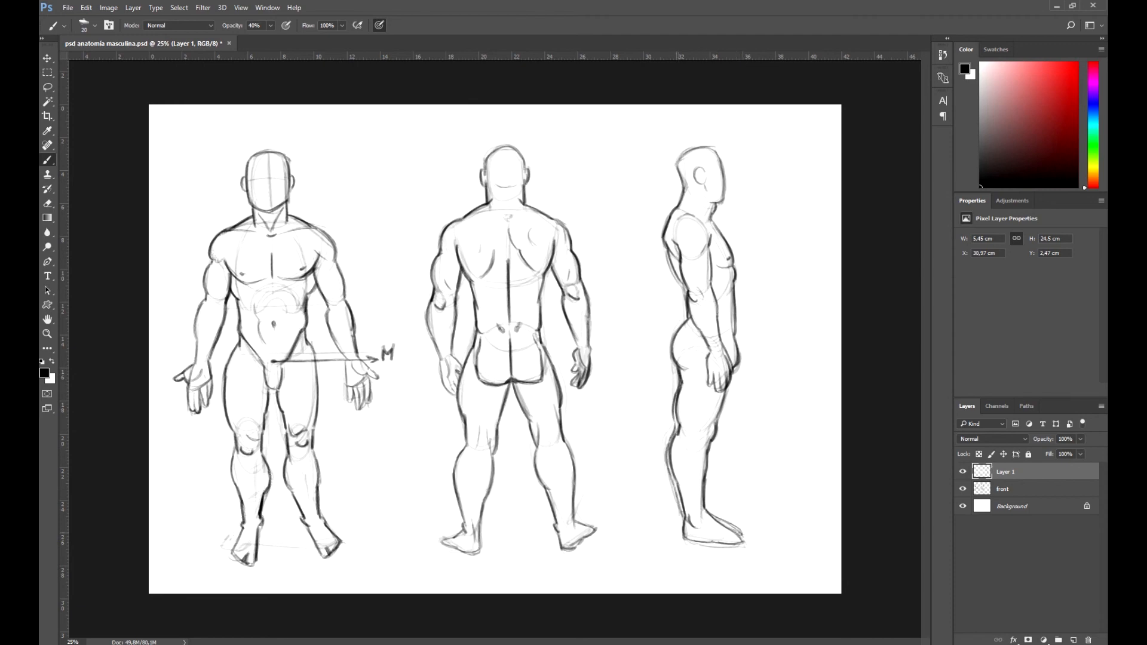
{"action": "left_click_drag", "start_coordinate": [717, 203], "coordinate": [725, 182]}
Lasso the side-view figure, nudge it slightly downward to line up with the other figures, and deselect it.
{"action": "key", "text": "l"}
{"action": "mouse_move", "coordinate": [766, 303]}
{"action": "left_mouse_down"}
{"action": "mouse_move", "coordinate": [758, 577]}
{"action": "mouse_move", "coordinate": [818, 530]}
{"action": "left_mouse_up"}
{"action": "key", "text": "v"}
{"action": "key", "text": "Down"}
{"action": "key", "text": "Down"}
{"action": "key", "text": "Down"}
{"action": "key", "text": "Down"}
{"action": "key", "text": "Down"}
{"action": "key", "text": "Down"}
{"action": "key", "text": "Down"}
{"action": "key", "text": "Down"}
{"action": "key", "text": "Down"}
{"action": "key", "text": "Down"}
{"action": "key", "text": "Down"}
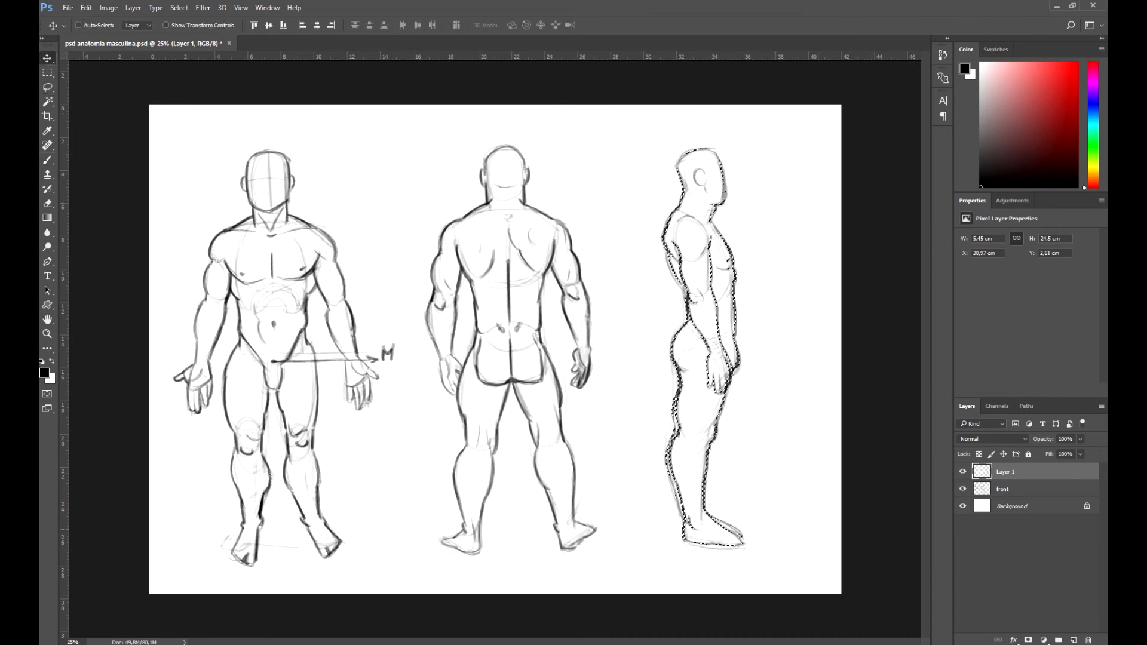
{"action": "key", "text": "ctrl+d"}
Merge Layer 1 with the front layer and rename the merged layer "human body - male".
{"action": "left_click", "coordinate": [1015, 489], "text": "shift"}
{"action": "right_click", "coordinate": [1019, 472]}
{"action": "left_click", "coordinate": [899, 472]}
{"action": "double_click", "coordinate": [1003, 472]}
{"action": "type", "text": "hu"}
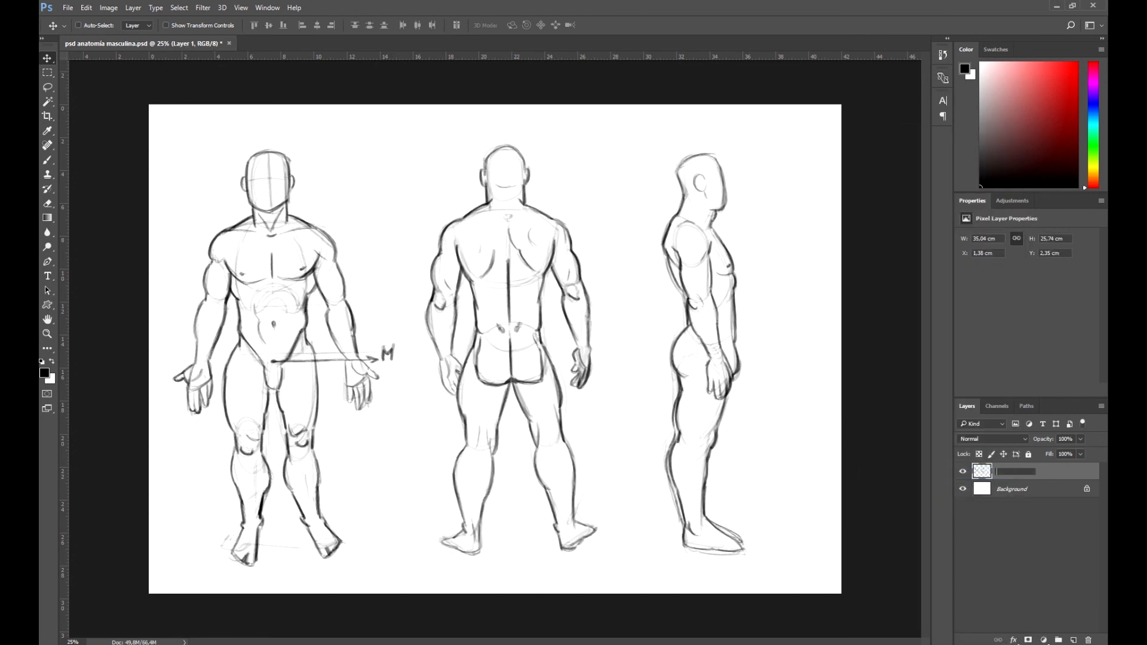
{"action": "type", "text": "man body - male"}
{"action": "key", "text": "Return"}
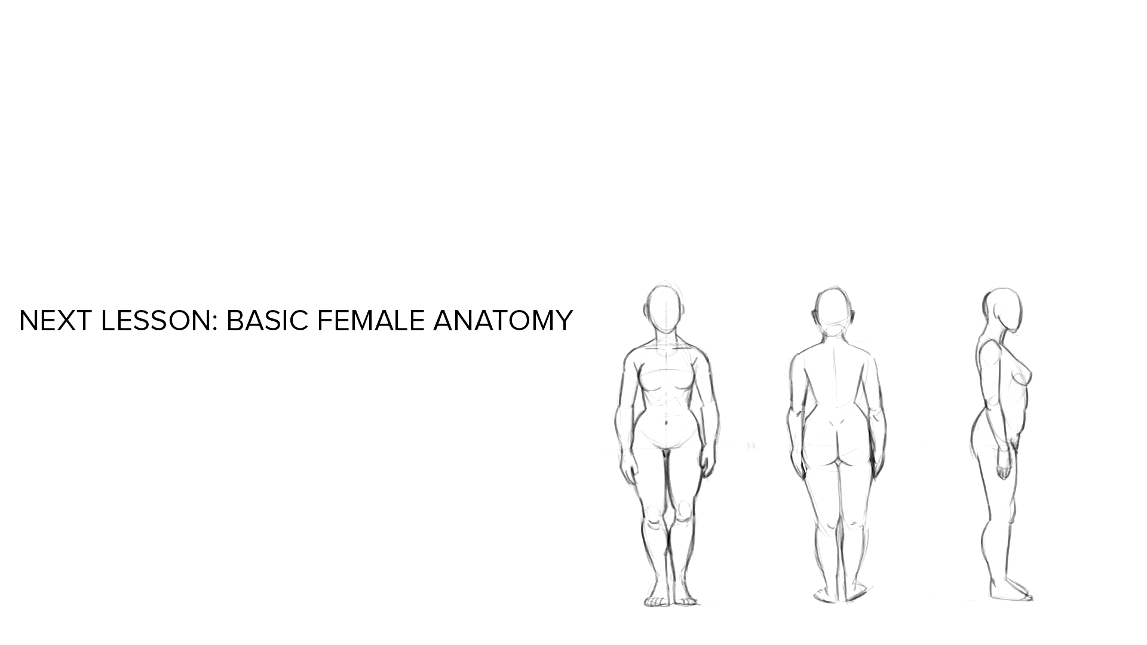